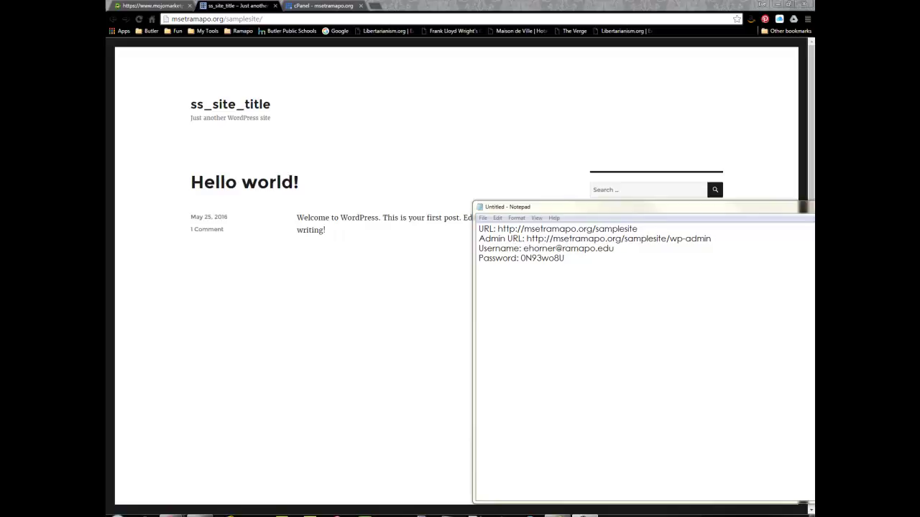
Move and narrow the login notes window so the Hello world! front page sits in front
{"action": "left_click_drag", "start_coordinate": [649, 209], "coordinate": [638, 187]}
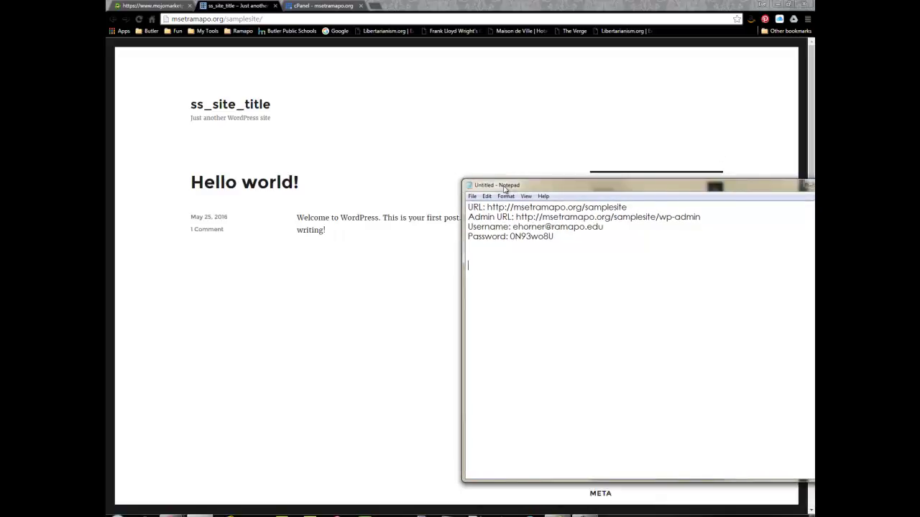
{"action": "left_click_drag", "start_coordinate": [814, 331], "coordinate": [799, 330]}
{"action": "left_click", "coordinate": [705, 176]}
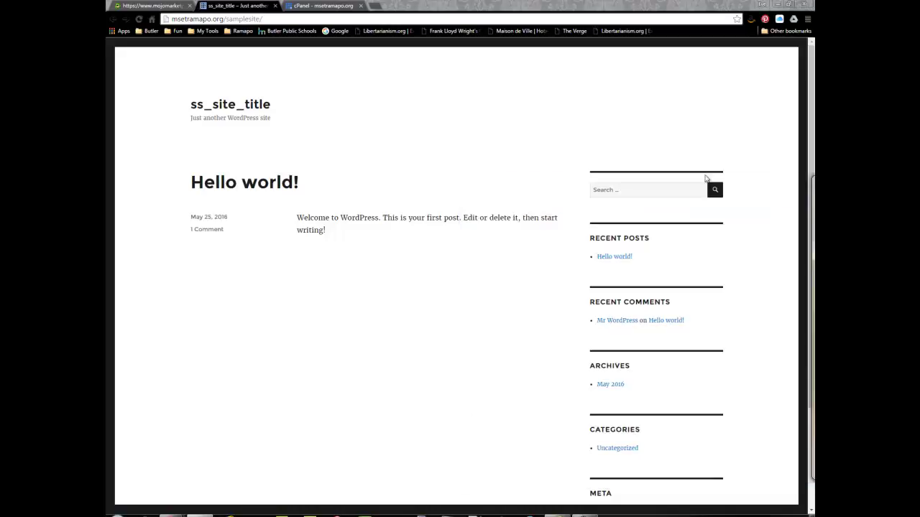
Check the new site's installation credentials in Mojo Marketplace, then return to the Hello world! page
{"action": "left_click", "coordinate": [297, 7]}
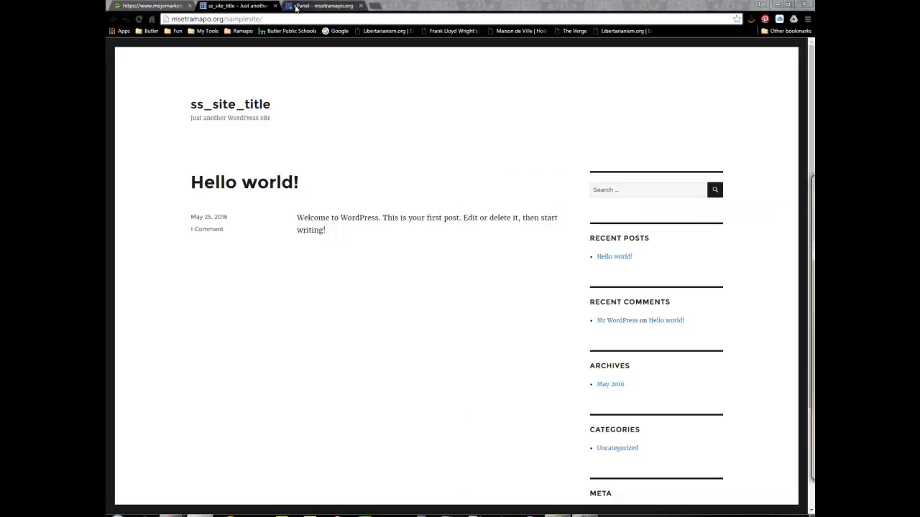
{"action": "left_click", "coordinate": [166, 7]}
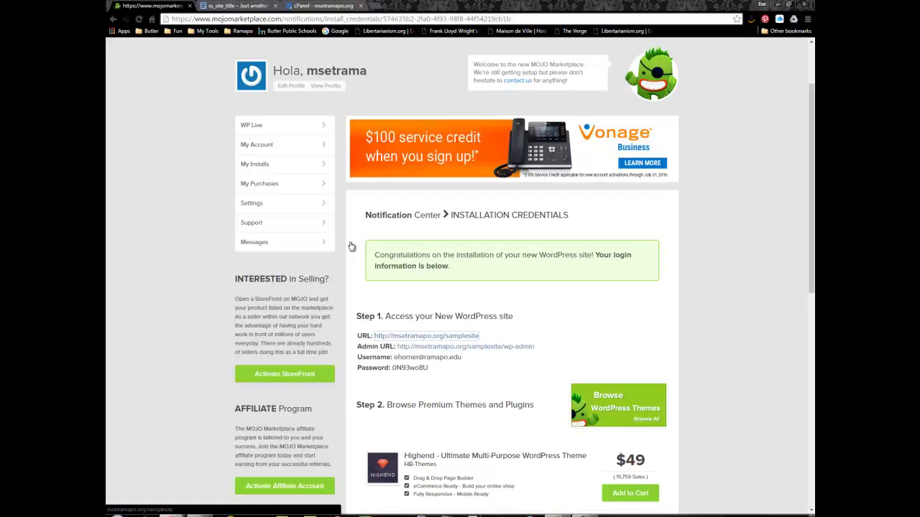
{"action": "left_click", "coordinate": [226, 8]}
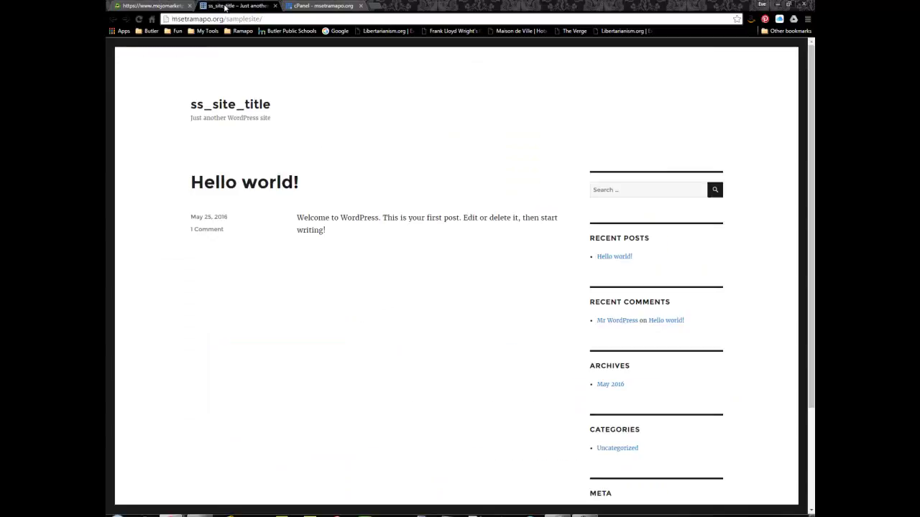
Log out of the Bluehost control panel and return to the Mojo Marketplace credentials page
{"action": "left_click", "coordinate": [308, 7]}
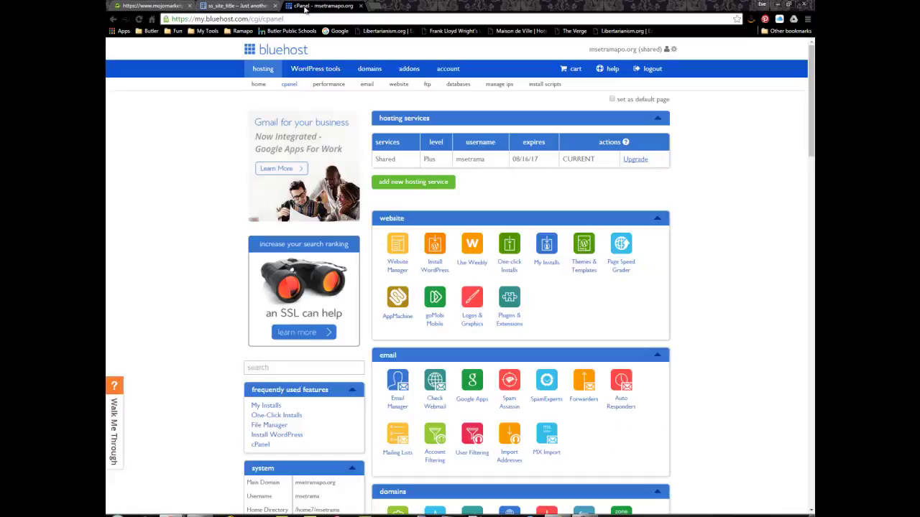
{"action": "left_click", "coordinate": [652, 70]}
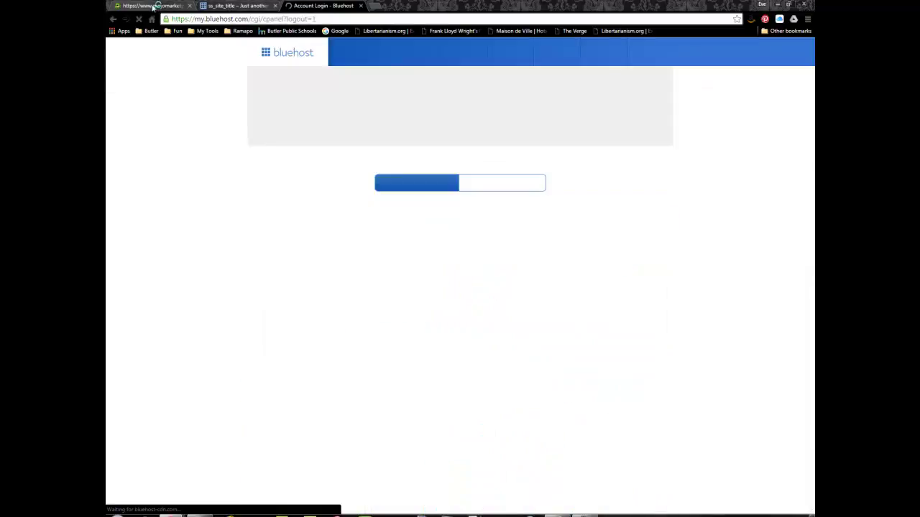
{"action": "left_click", "coordinate": [153, 6]}
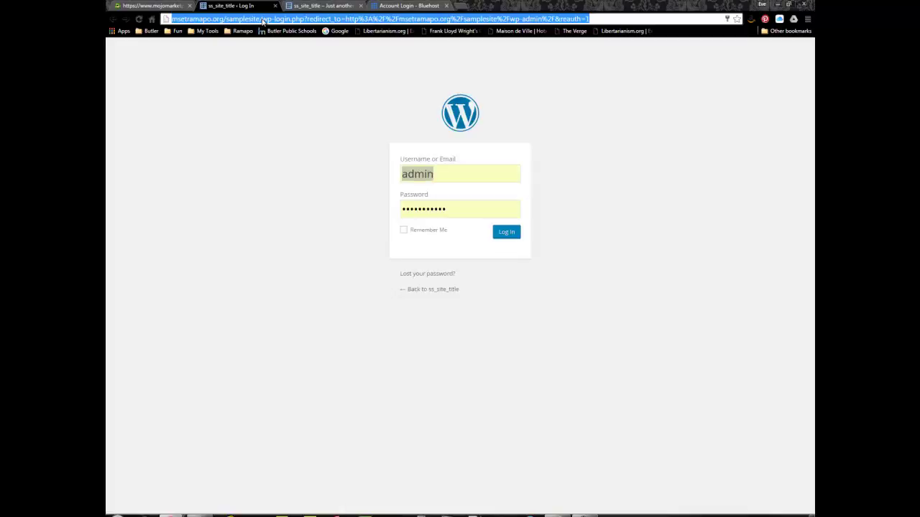
Select the site's web address, then return to the WordPress login form
{"action": "left_click", "coordinate": [307, 7]}
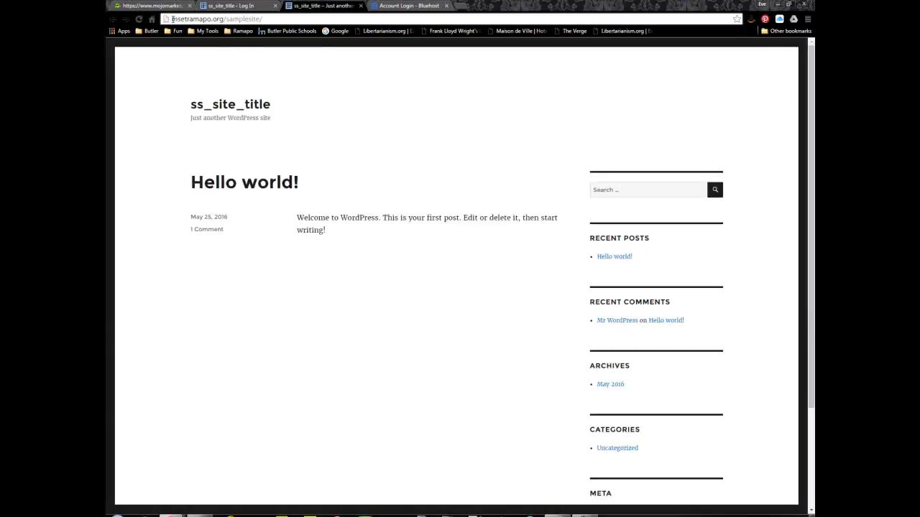
{"action": "left_click_drag", "start_coordinate": [171, 19], "coordinate": [270, 19]}
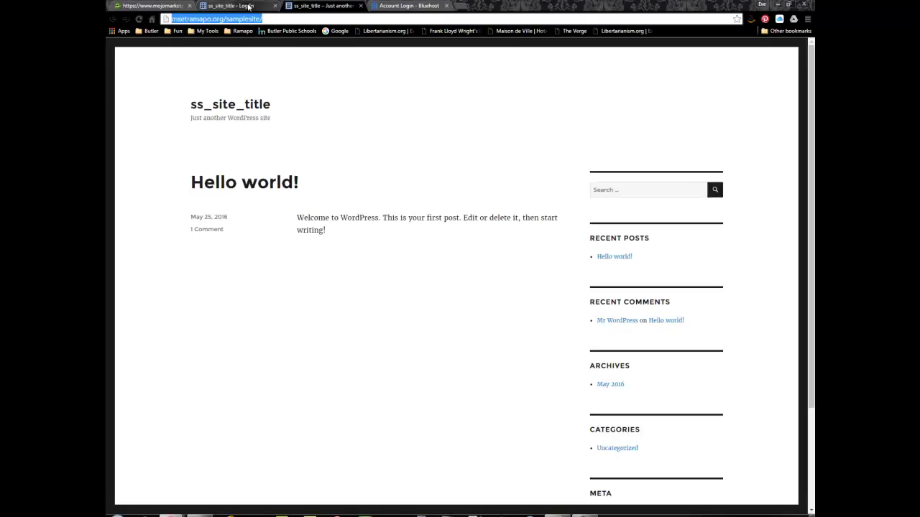
{"action": "left_click", "coordinate": [255, 6]}
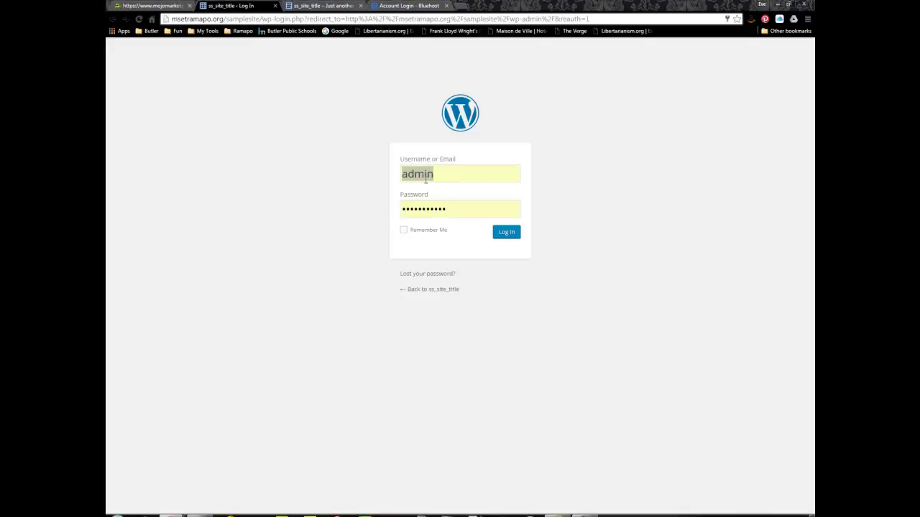
Replace the prefilled 'admin' username with the administrator's account e-mail, correcting its typo
{"action": "key", "text": "alt+Tab"}
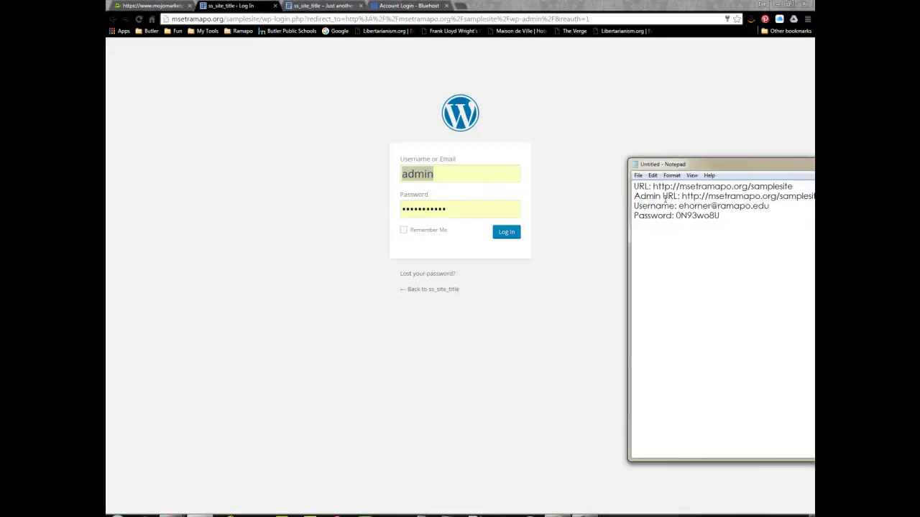
{"action": "left_click", "coordinate": [679, 205]}
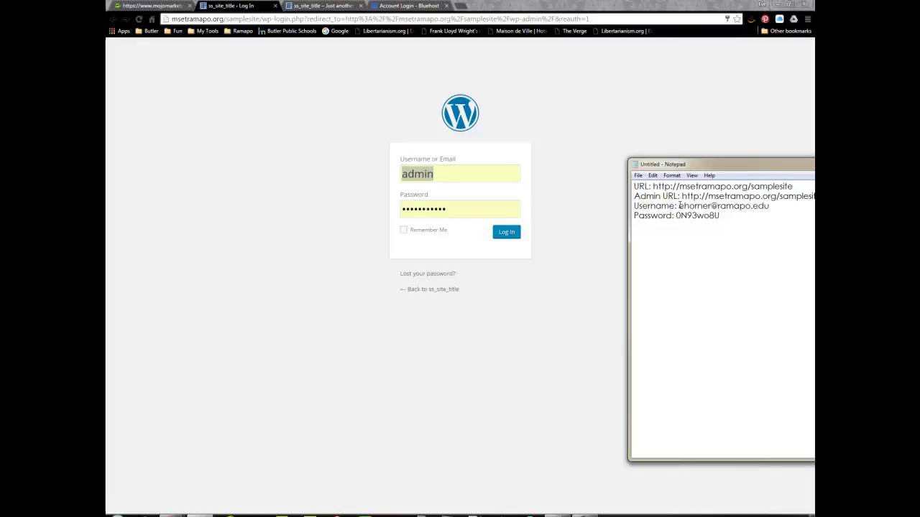
{"action": "key", "text": "alt+Tab"}
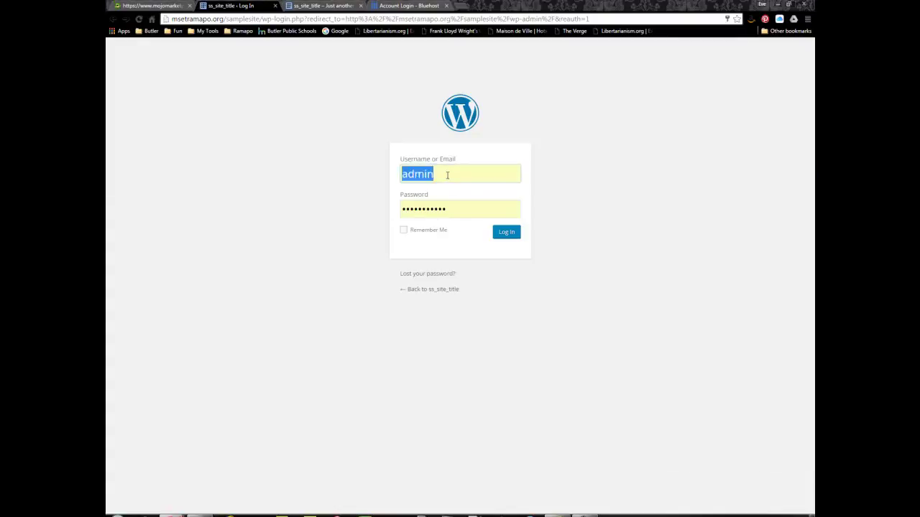
{"action": "left_click", "coordinate": [447, 175]}
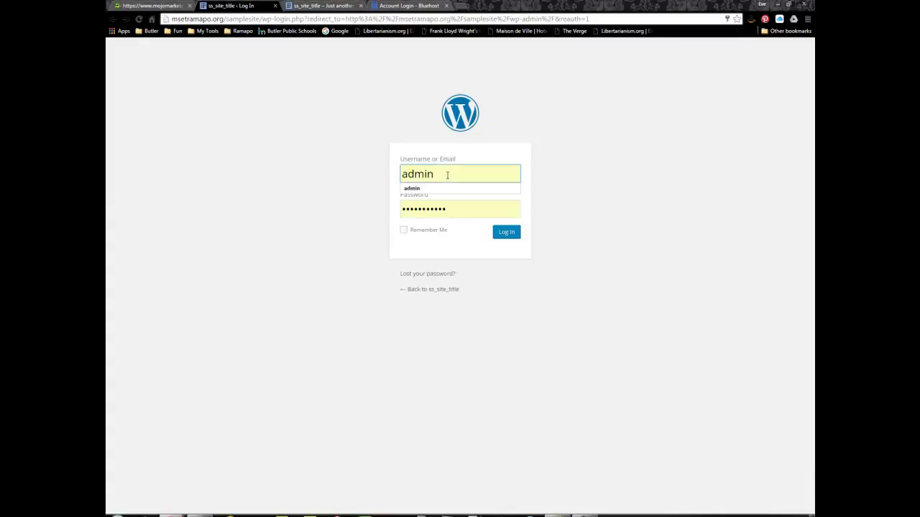
{"action": "key", "text": "BackSpace"}
{"action": "key", "text": "BackSpace"}
{"action": "key", "text": "BackSpace"}
{"action": "key", "text": "BackSpace"}
{"action": "key", "text": "BackSpace"}
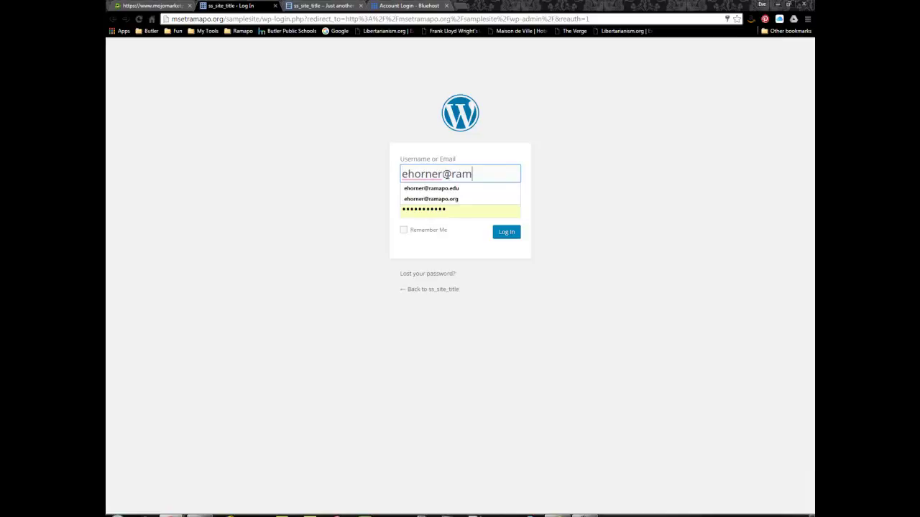
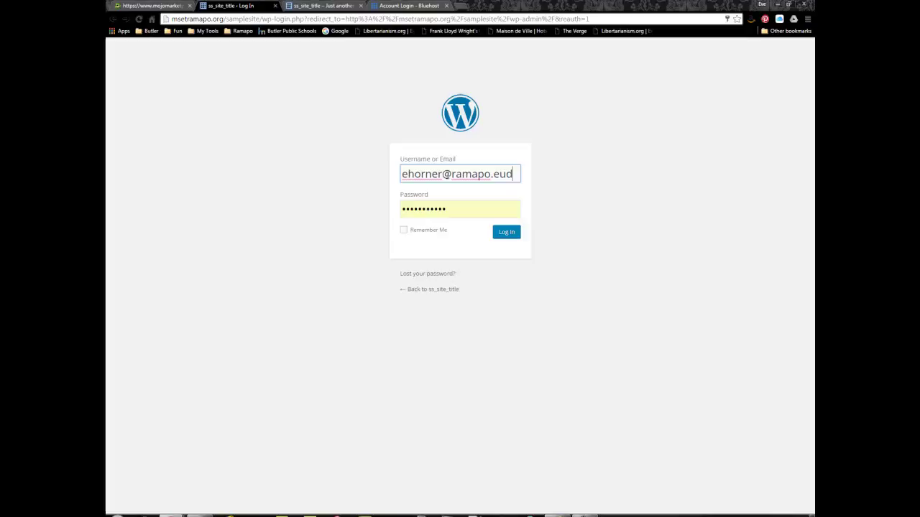
{"action": "key", "text": "Tab"}
{"action": "left_click", "coordinate": [505, 174]}
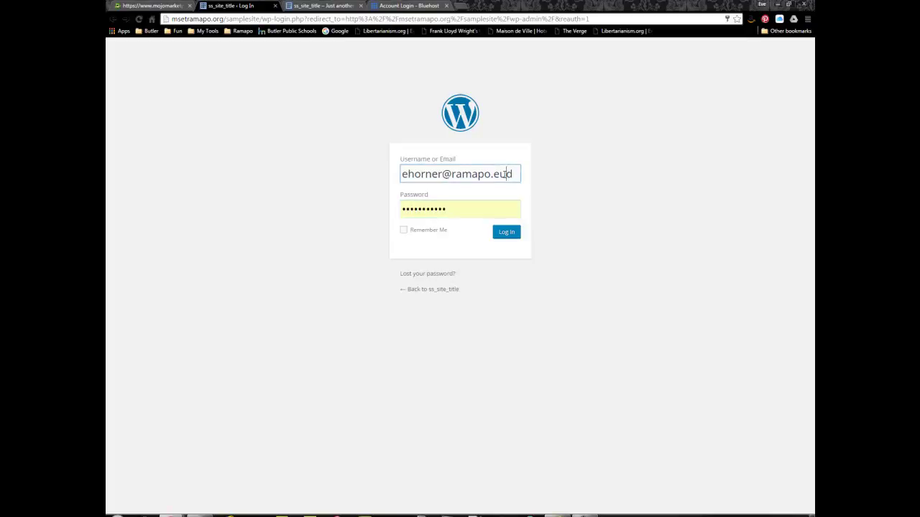
{"action": "key", "text": "BackSpace"}
{"action": "left_click", "coordinate": [505, 174]}
{"action": "type", "text": "u"}
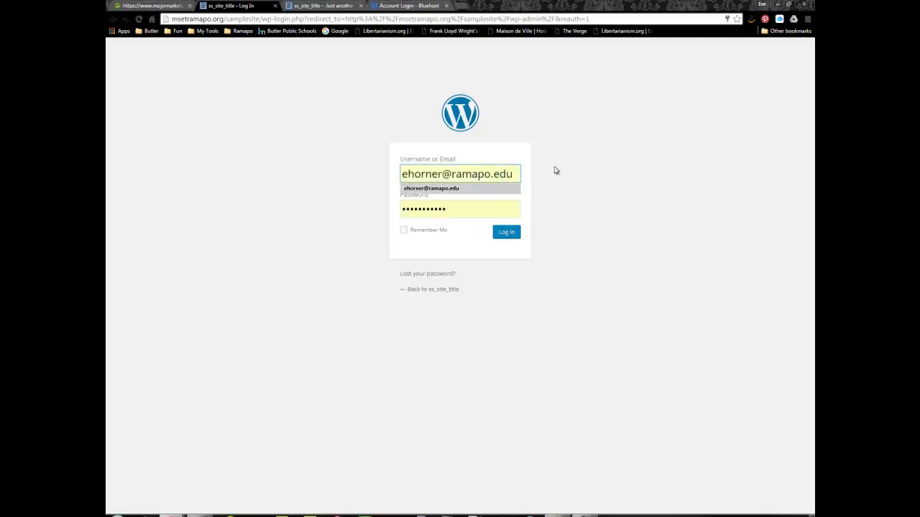
Paste the saved password from the notes into the password field and log in
{"action": "key", "text": "alt+Tab"}
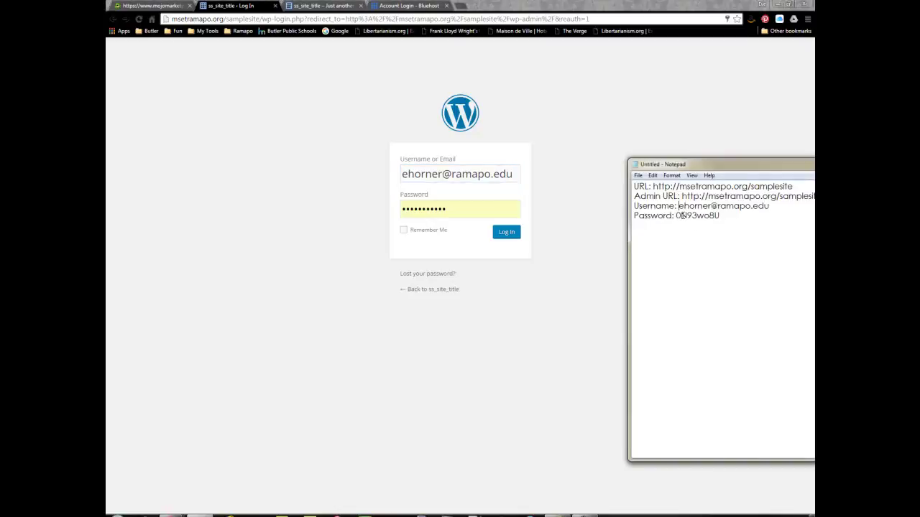
{"action": "left_click_drag", "start_coordinate": [675, 216], "coordinate": [719, 217]}
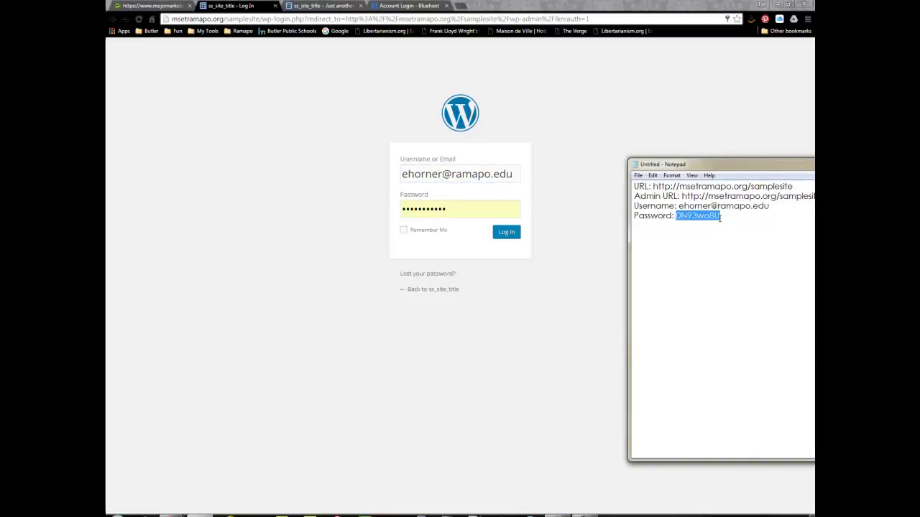
{"action": "left_click", "coordinate": [448, 209]}
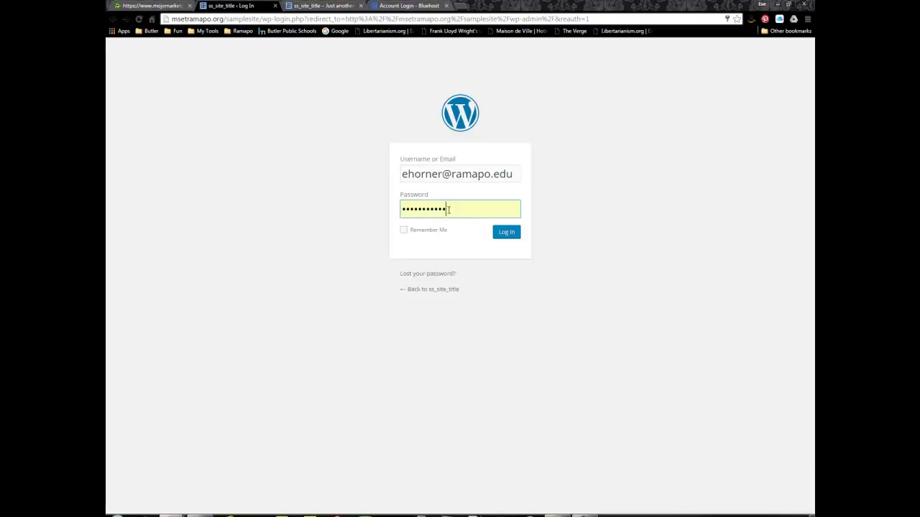
{"action": "left_click_drag", "start_coordinate": [448, 209], "coordinate": [400, 209]}
{"action": "key", "text": "ctrl+v"}
{"action": "left_click", "coordinate": [509, 233]}
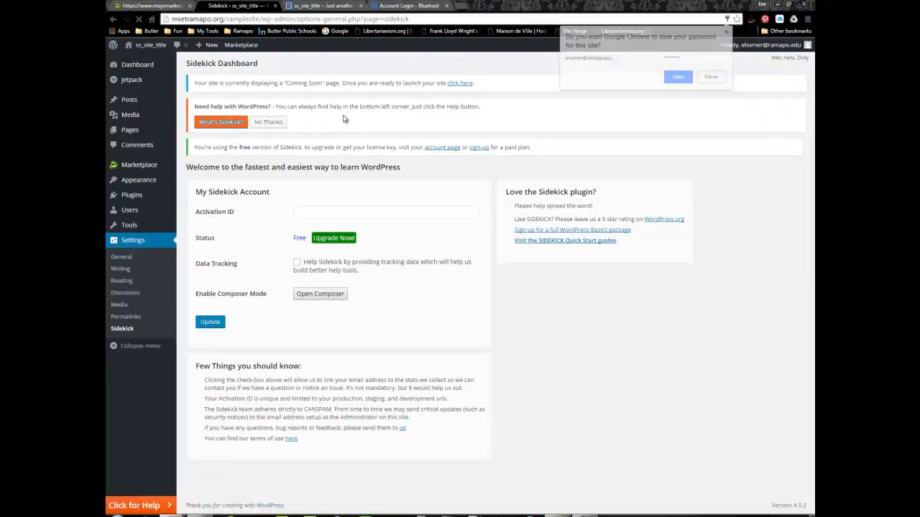
Choose Never on Chrome's save-password prompt
{"action": "left_click", "coordinate": [711, 77]}
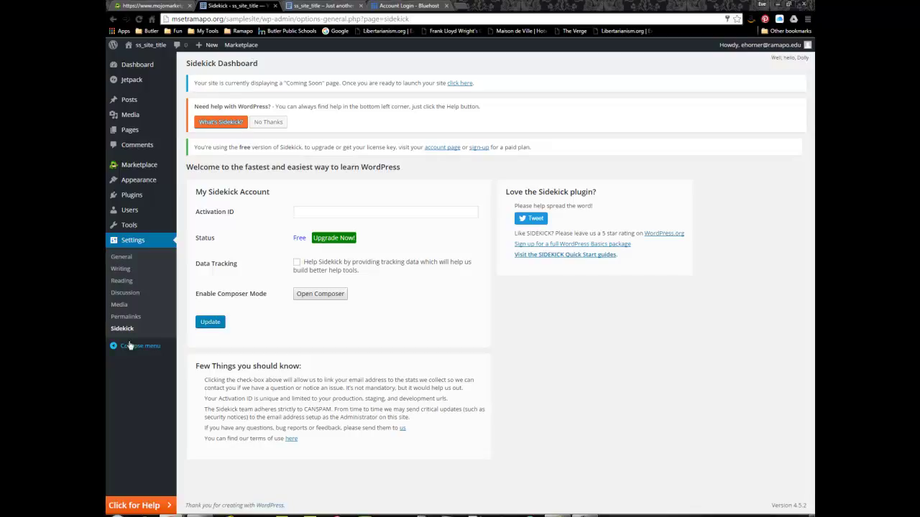
Dismiss the Sidekick notice with No Thanks and go to the admin Dashboard
{"action": "left_click", "coordinate": [280, 124]}
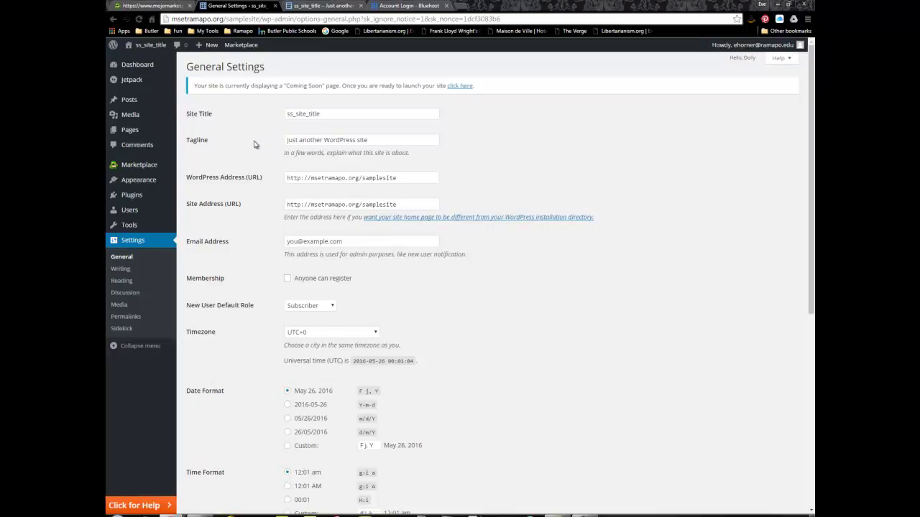
{"action": "left_click", "coordinate": [137, 67]}
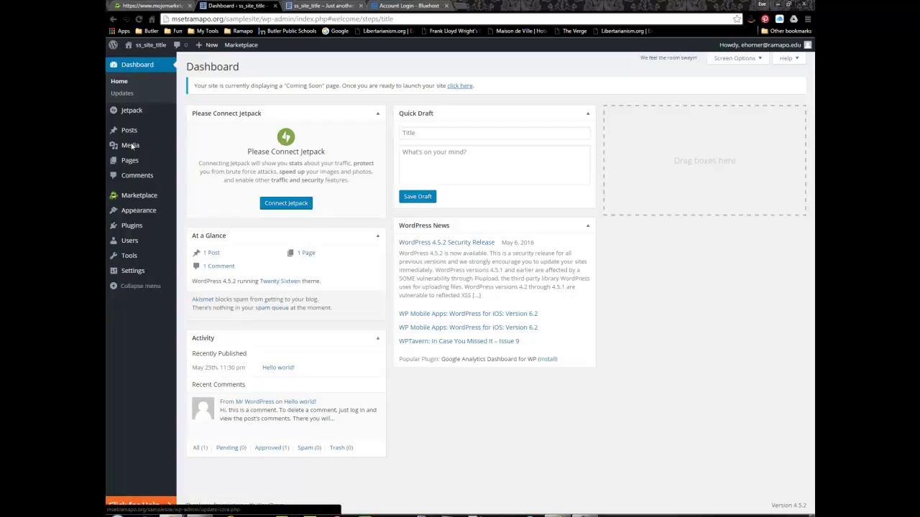
{"action": "mouse_move", "coordinate": [133, 244]}
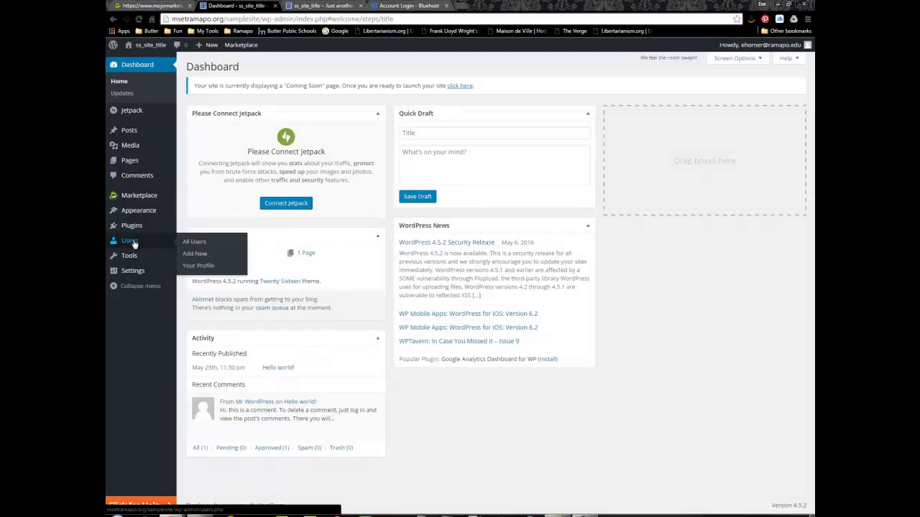
Open the administrator's own profile from the All Users list
{"action": "left_click", "coordinate": [187, 242]}
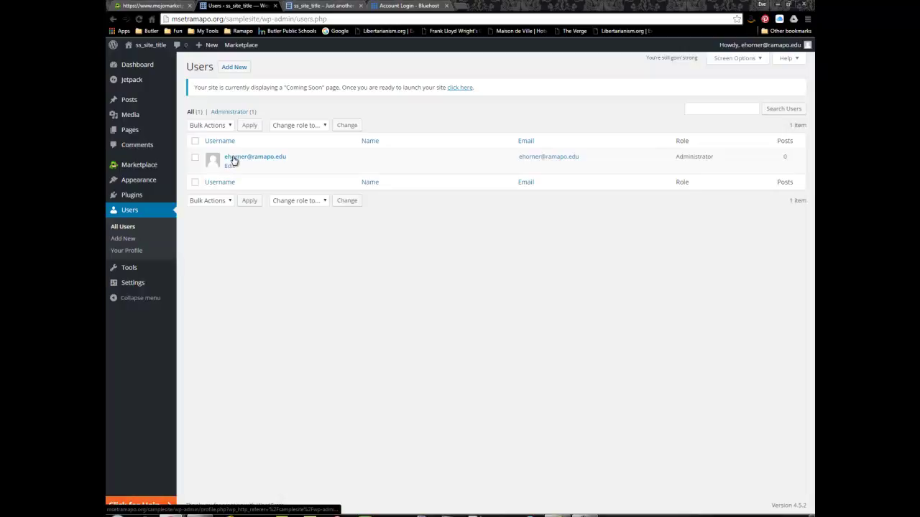
{"action": "left_click", "coordinate": [229, 167]}
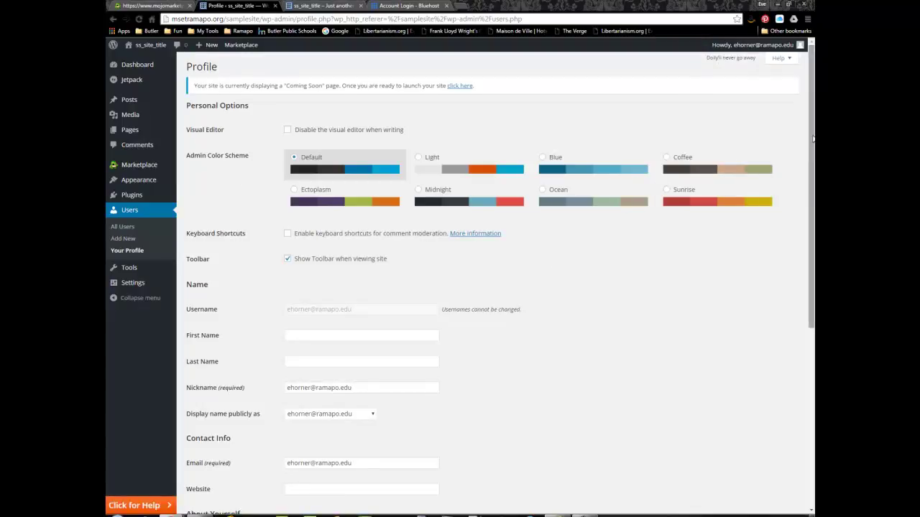
{"action": "scroll", "coordinate": [810, 152], "scroll_direction": "down", "scroll_amount": 1}
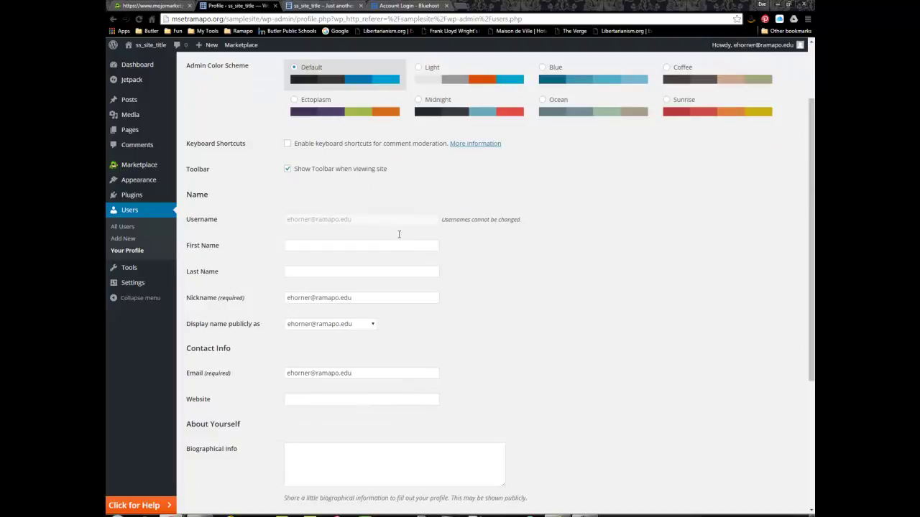
Enter the administrator's first and last name, leaving the nickname unchanged
{"action": "left_click", "coordinate": [396, 248]}
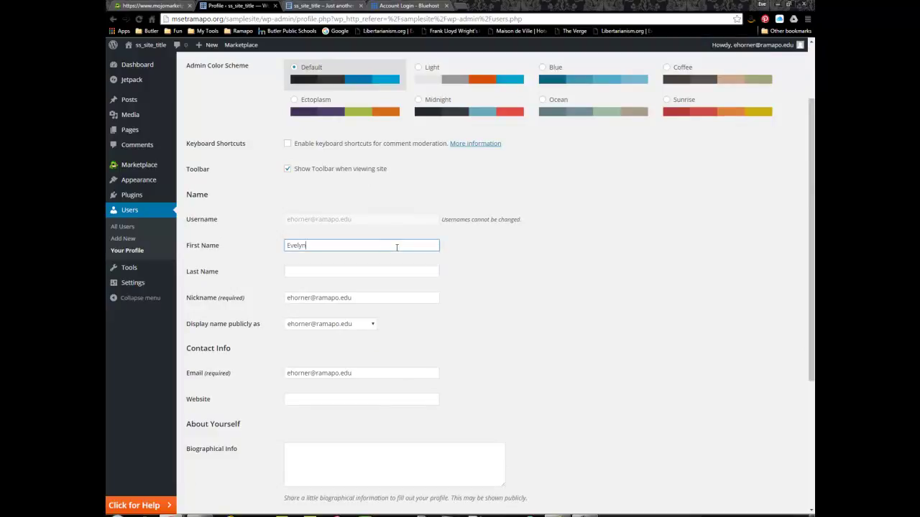
{"action": "key", "text": "Tab"}
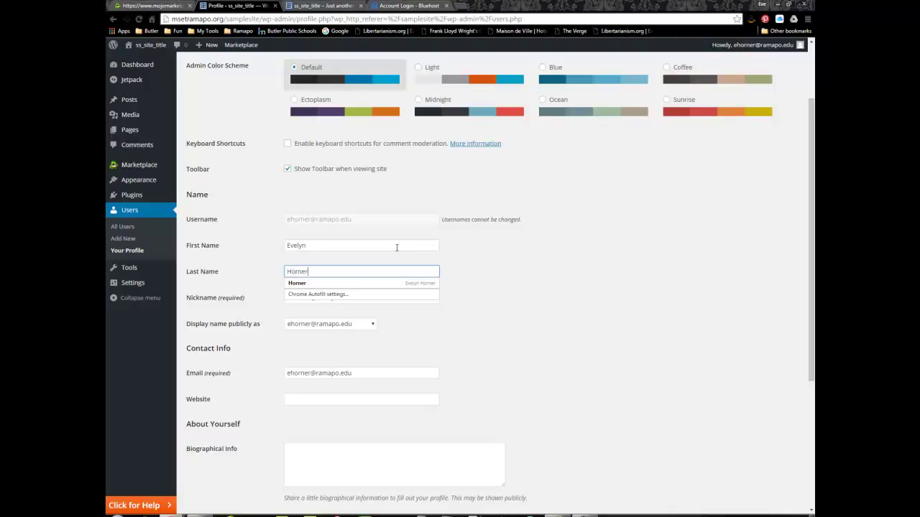
{"action": "key", "text": "Tab"}
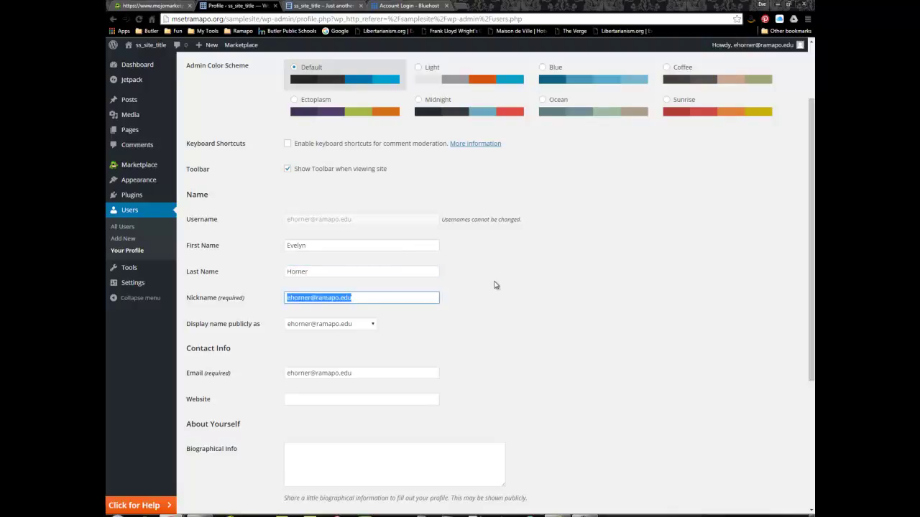
{"action": "scroll", "coordinate": [494, 286], "scroll_direction": "down", "scroll_amount": 1}
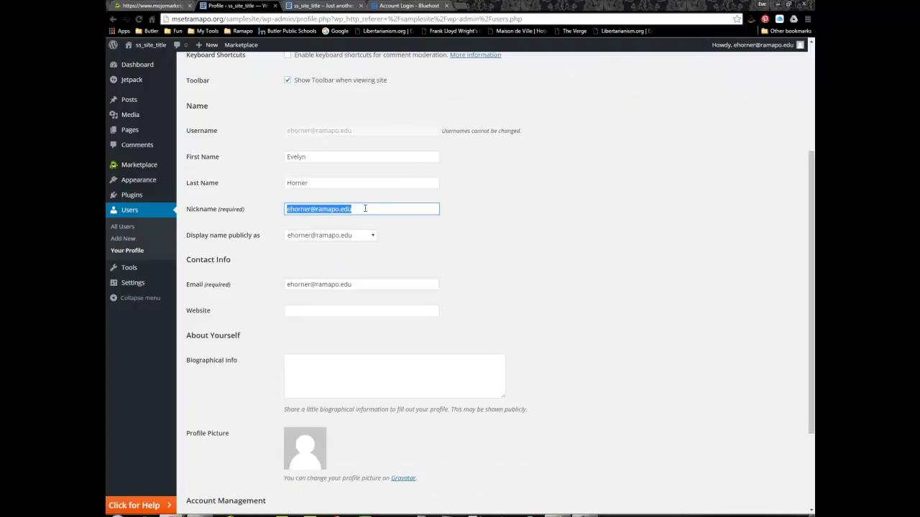
{"action": "left_click", "coordinate": [406, 250]}
{"action": "scroll", "coordinate": [406, 248], "scroll_direction": "down", "scroll_amount": 2}
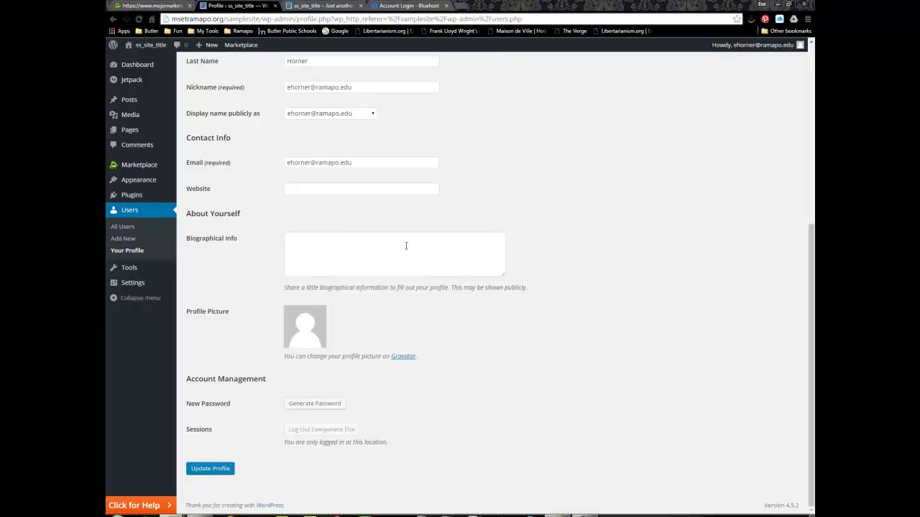
Generate a new password on the profile, then return to the All Users list
{"action": "left_click", "coordinate": [324, 406]}
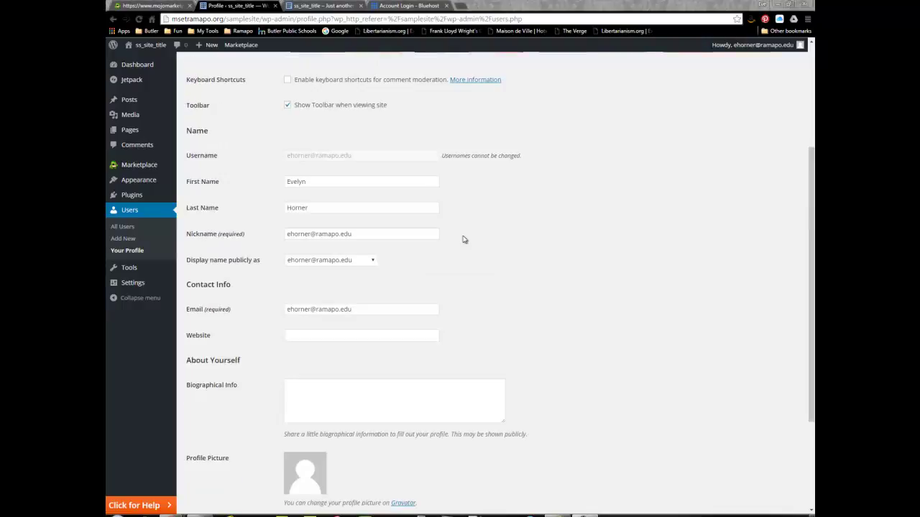
{"action": "scroll", "coordinate": [464, 240], "scroll_direction": "down", "scroll_amount": 3}
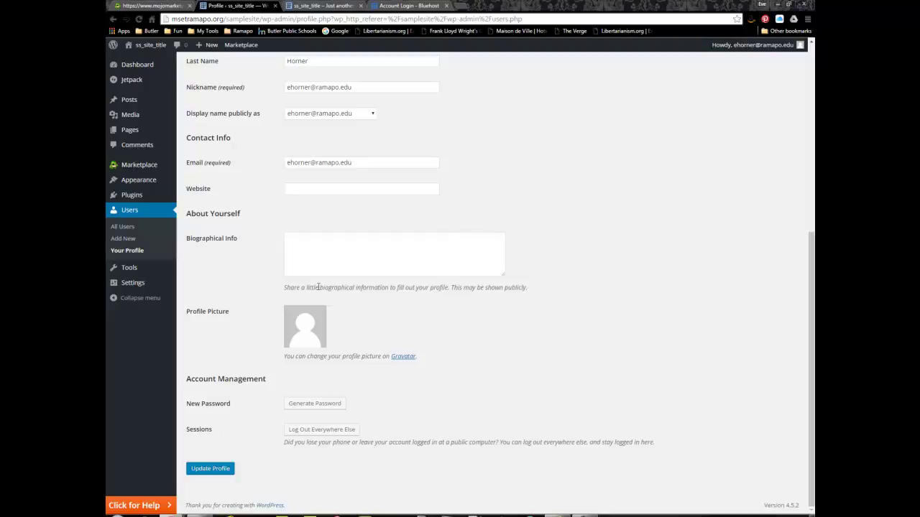
{"action": "left_click", "coordinate": [296, 240]}
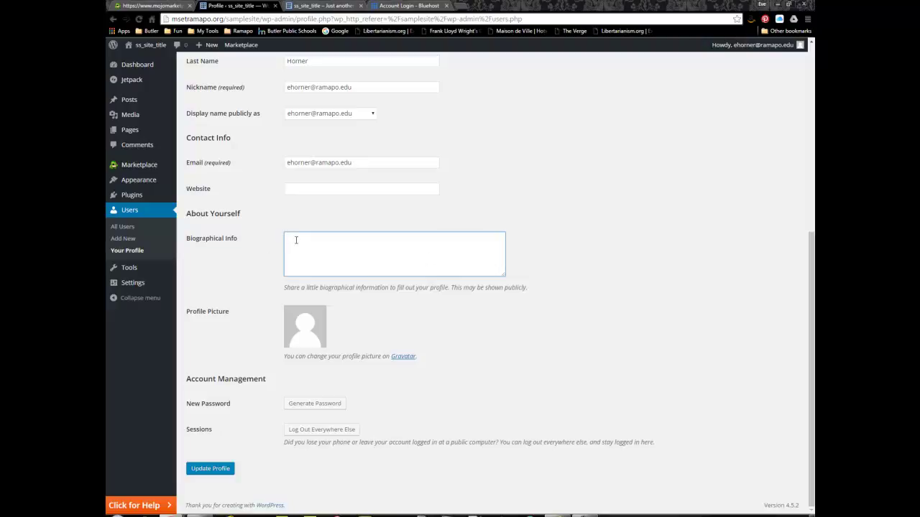
{"action": "scroll", "coordinate": [294, 238], "scroll_direction": "up", "scroll_amount": 4}
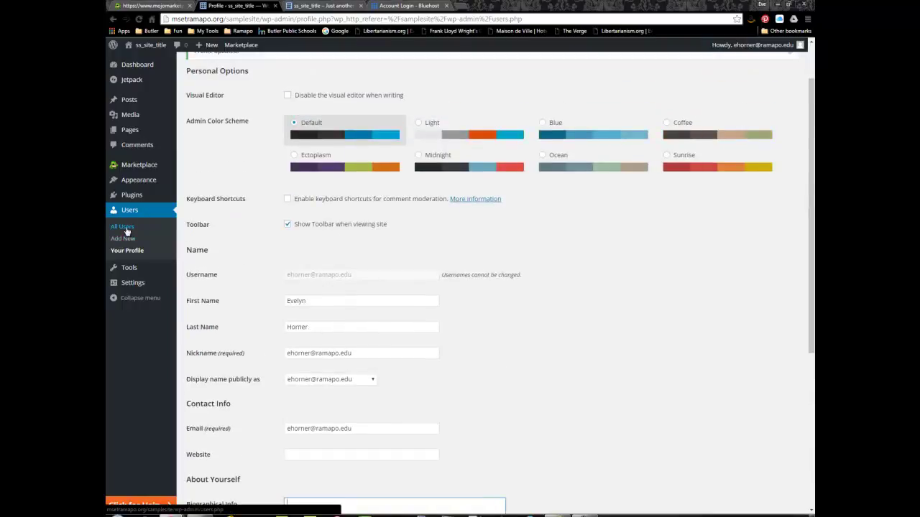
{"action": "left_click", "coordinate": [126, 229]}
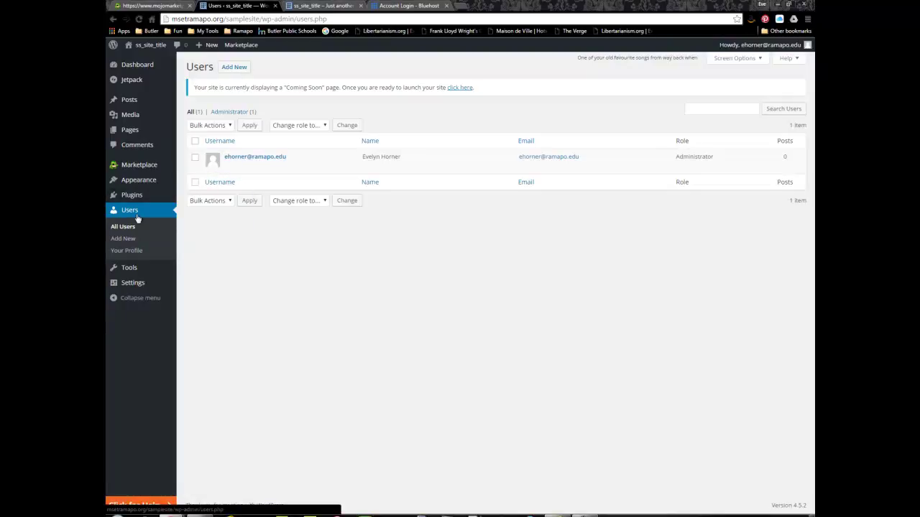
On Add New User, enter the new user's username, e-mail, first name and last name
{"action": "left_click", "coordinate": [233, 67]}
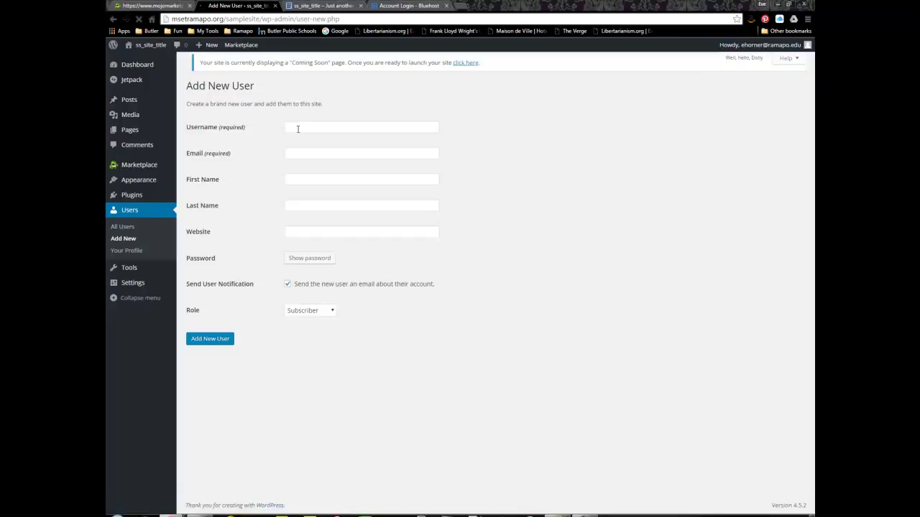
{"action": "left_click", "coordinate": [298, 129]}
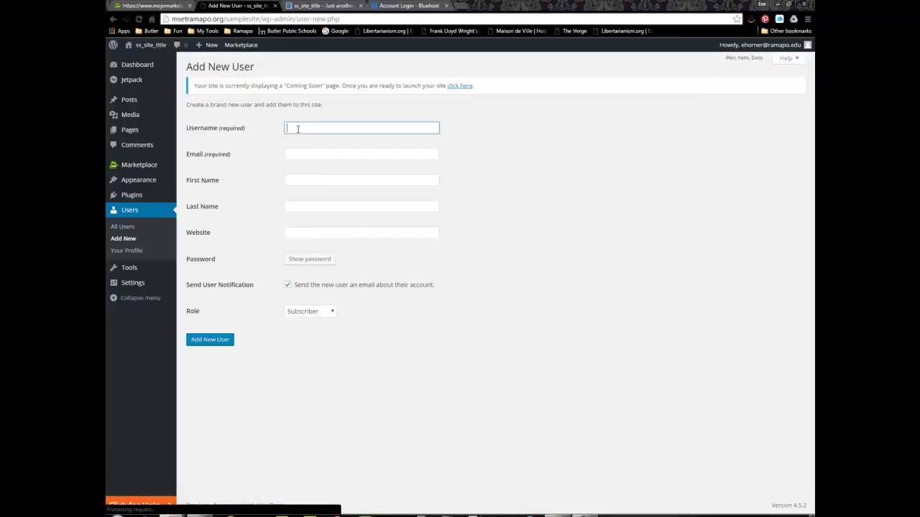
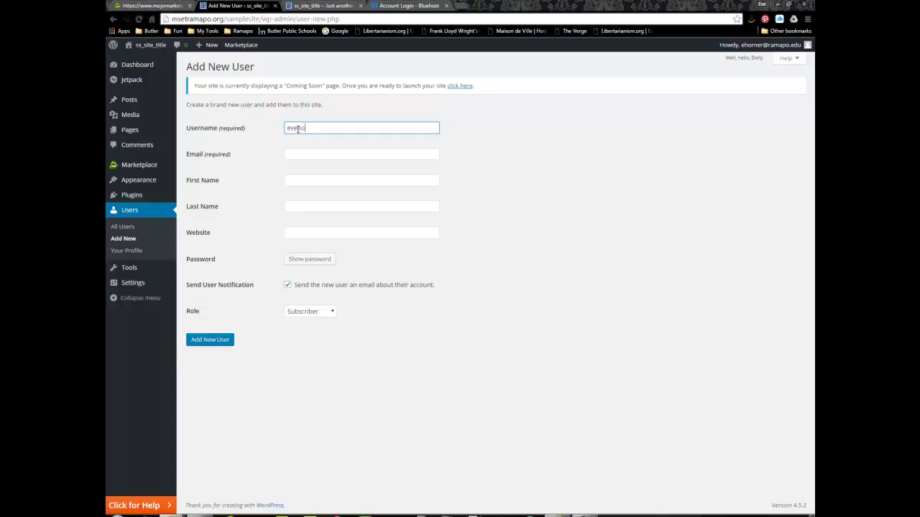
{"action": "key", "text": "Tab"}
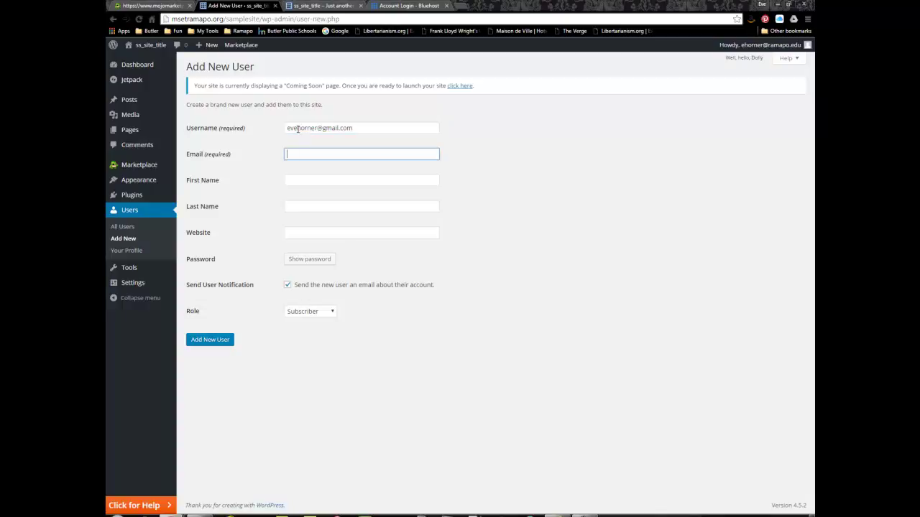
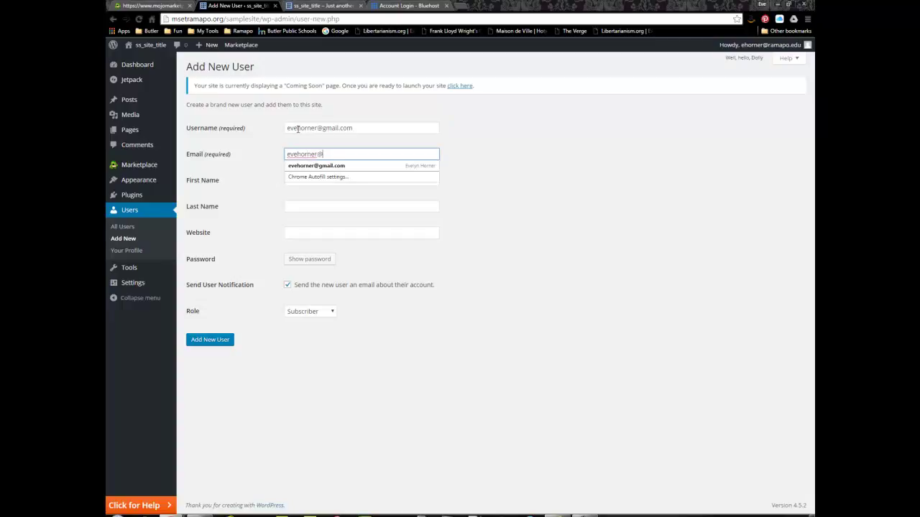
{"action": "key", "text": "Tab"}
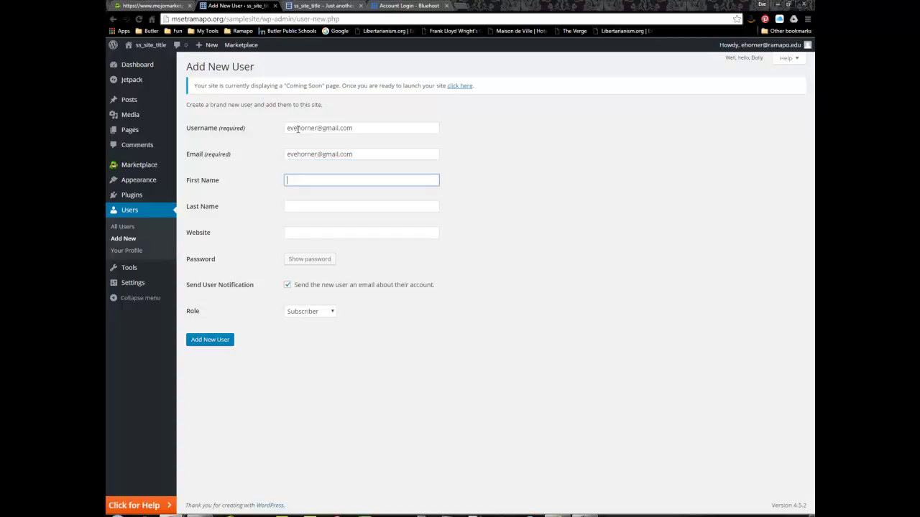
{"action": "key", "text": "Tab"}
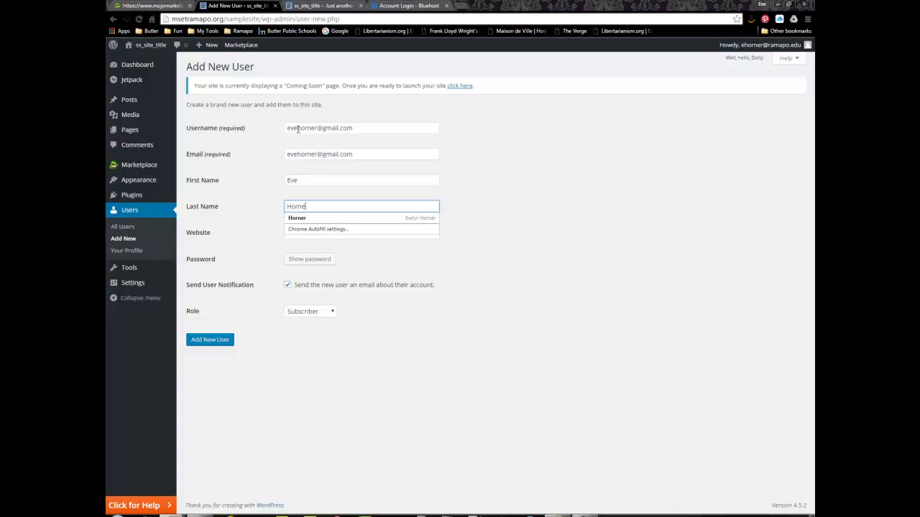
{"action": "key", "text": "Tab"}
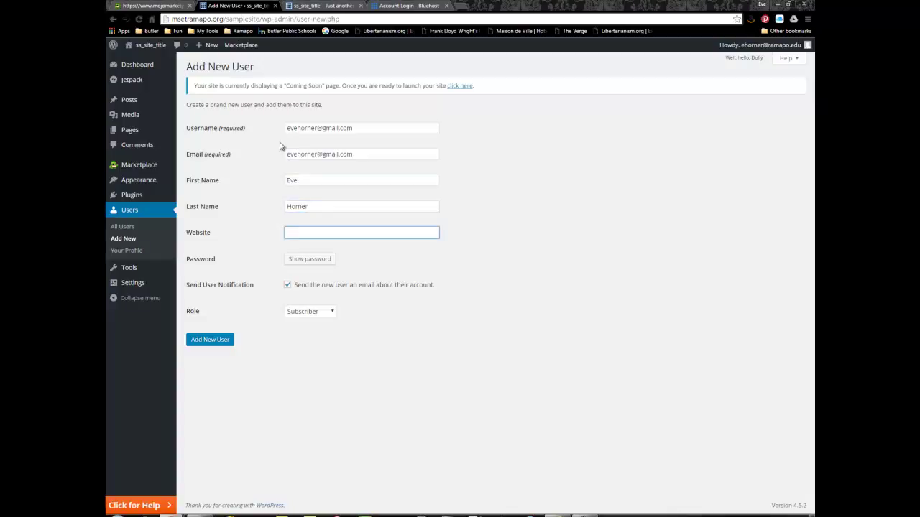
Set the new user's password and choose the Administrator role
{"action": "left_click", "coordinate": [316, 259]}
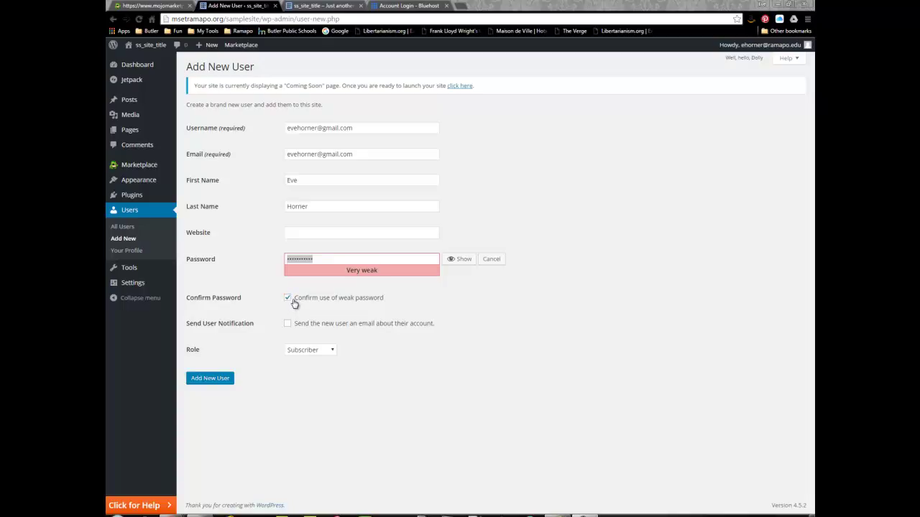
{"action": "left_click", "coordinate": [332, 350]}
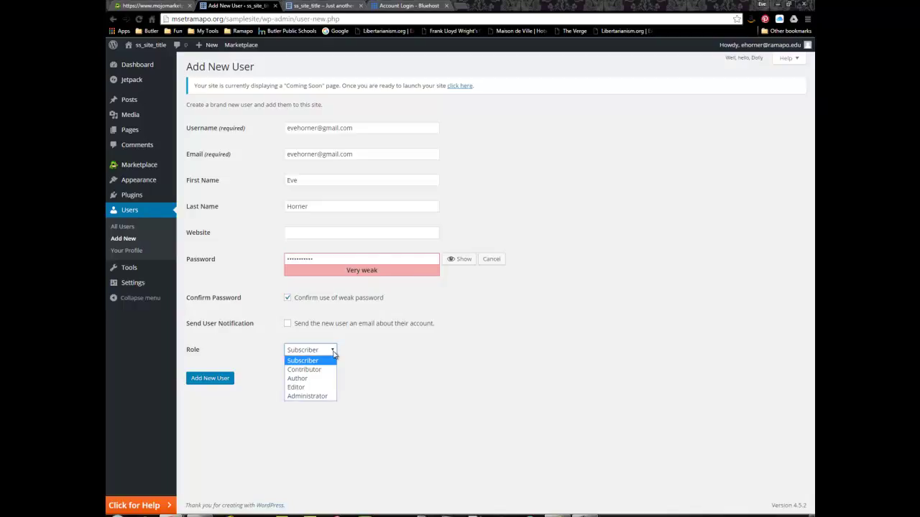
{"action": "left_click", "coordinate": [315, 397]}
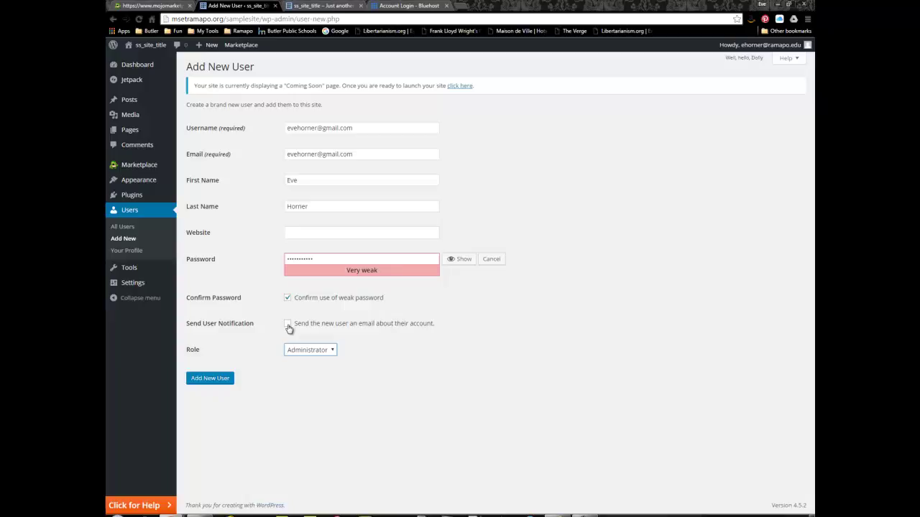
Create the new Administrator account and confirm it appears in the All Users list
{"action": "left_click", "coordinate": [210, 379]}
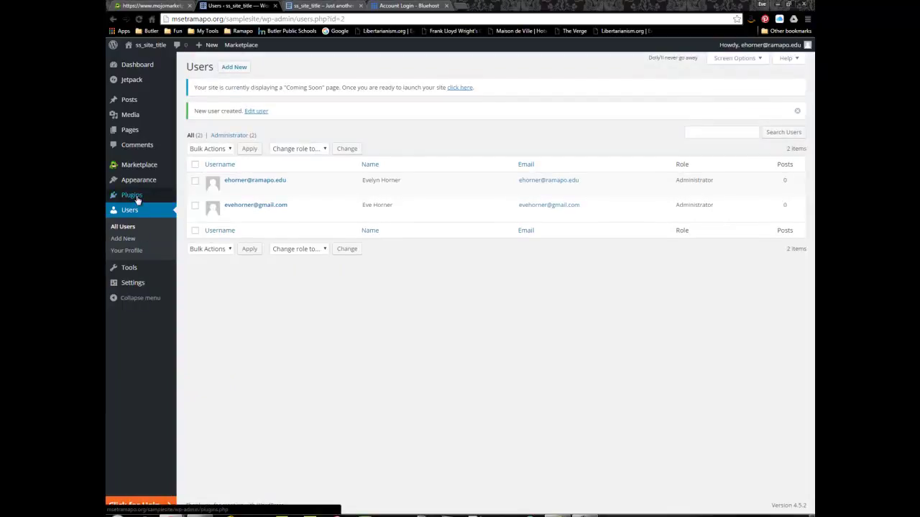
{"action": "mouse_move", "coordinate": [128, 103]}
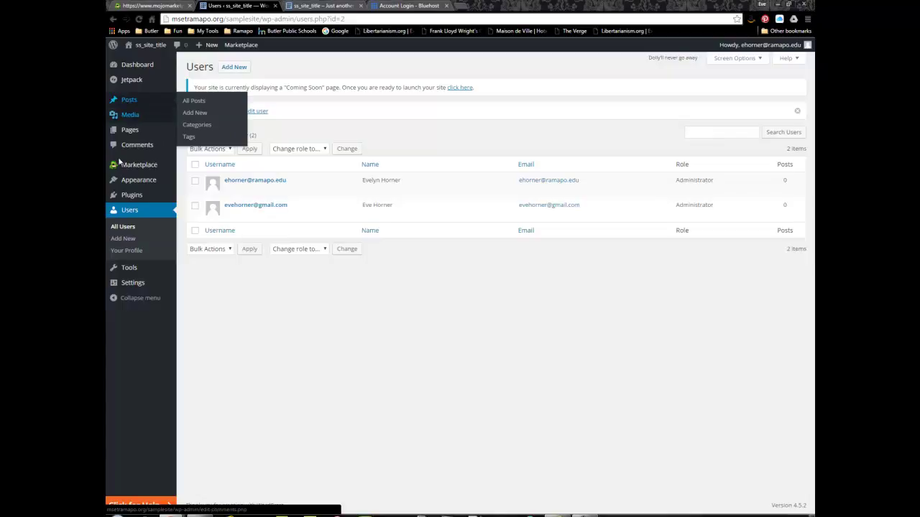
{"action": "mouse_move", "coordinate": [130, 290]}
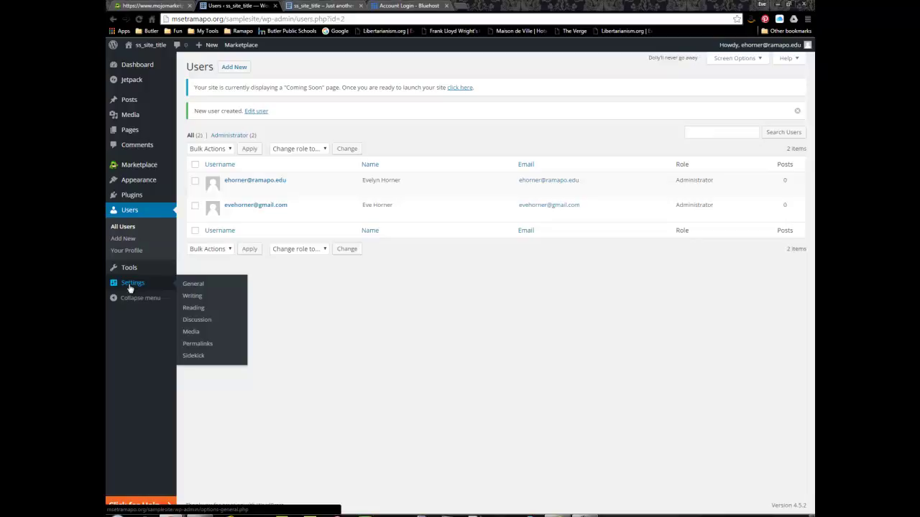
In General Settings, change the site title to 'Sample Site' and the tagline to 'MSET Ramapo College'
{"action": "left_click", "coordinate": [130, 287]}
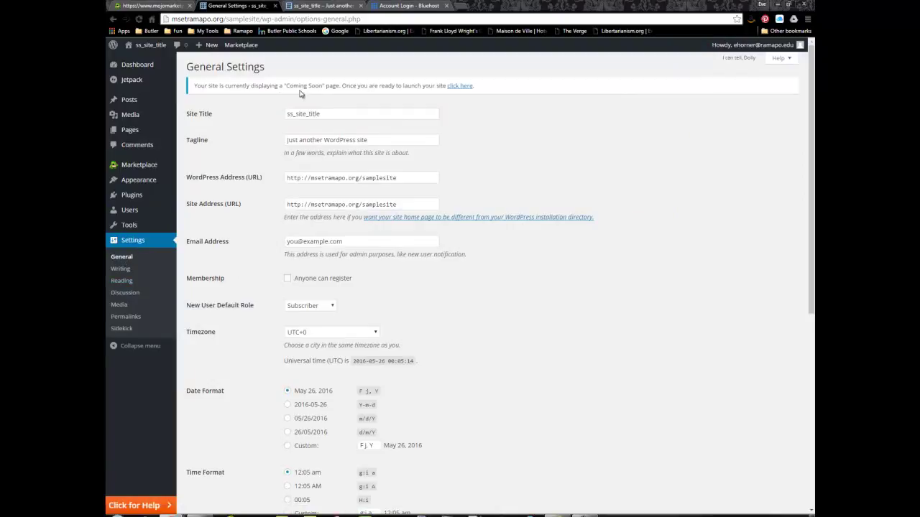
{"action": "double_click", "coordinate": [327, 114]}
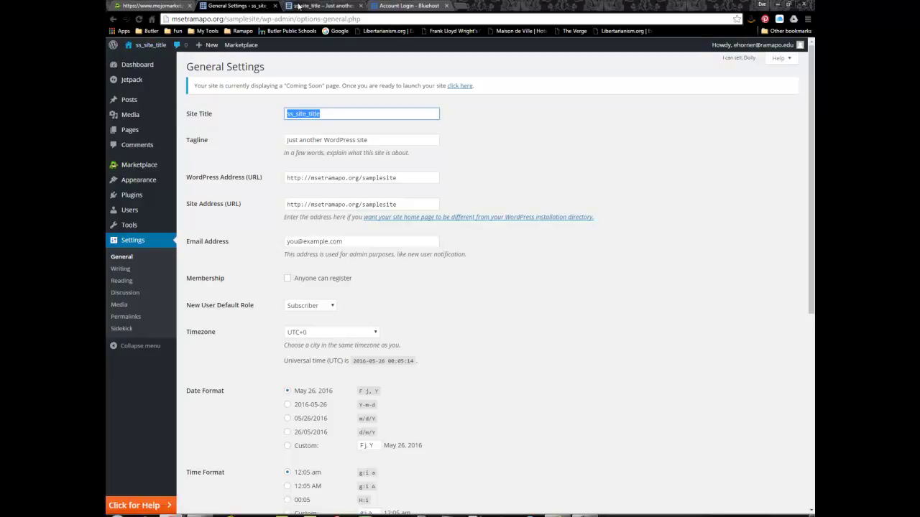
{"action": "left_click", "coordinate": [298, 6]}
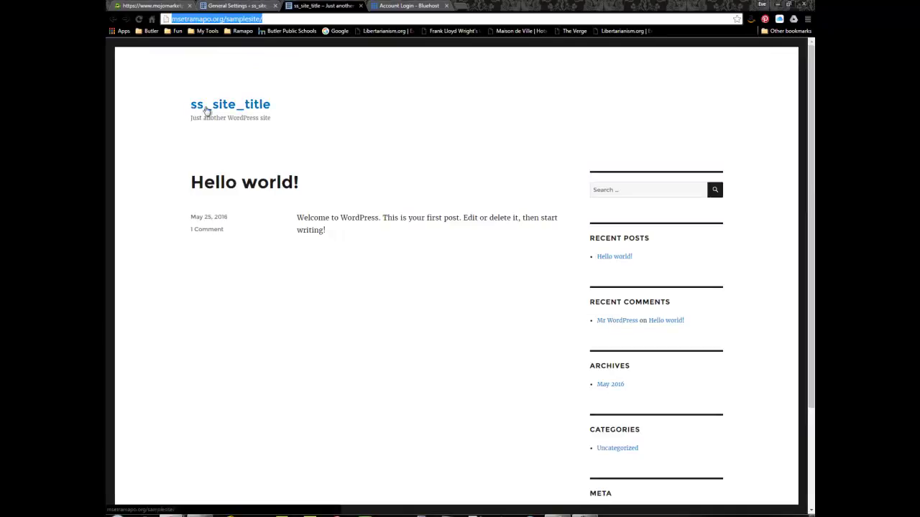
{"action": "left_click", "coordinate": [237, 5]}
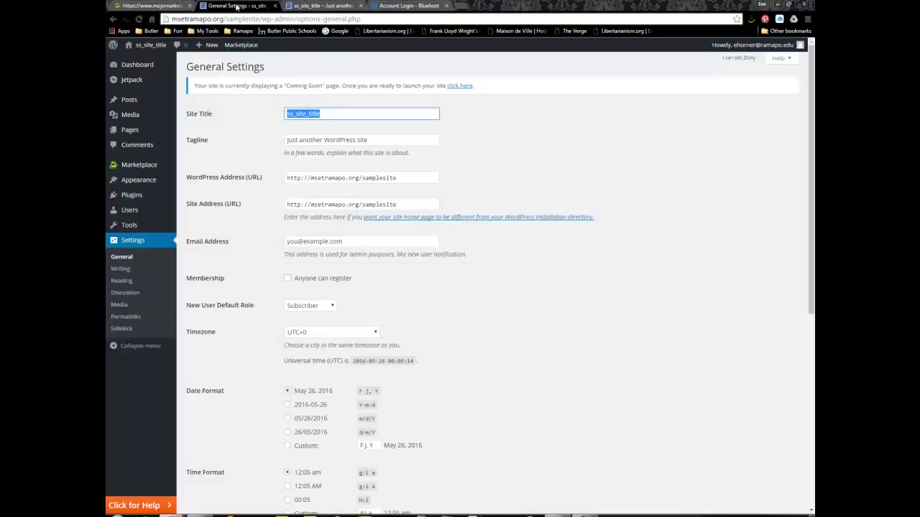
{"action": "type", "text": "Sample"}
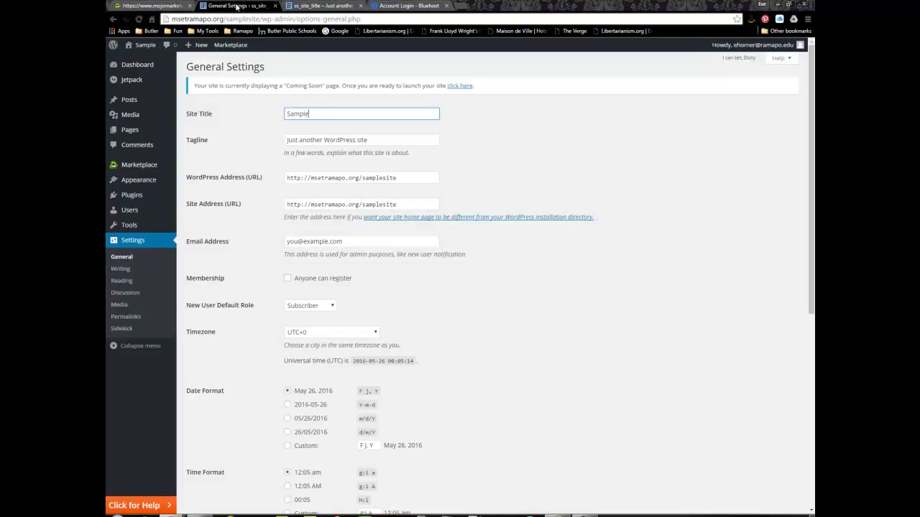
{"action": "type", "text": " Site"}
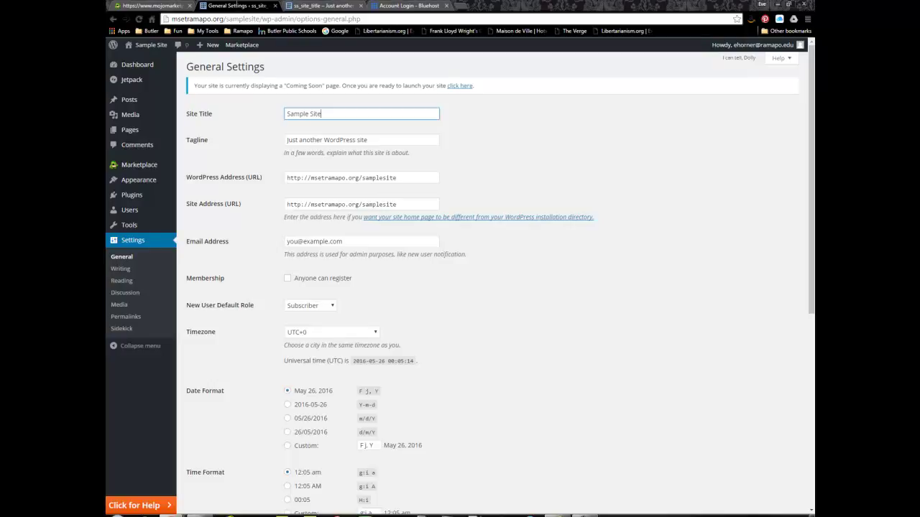
{"action": "triple_click", "coordinate": [289, 138]}
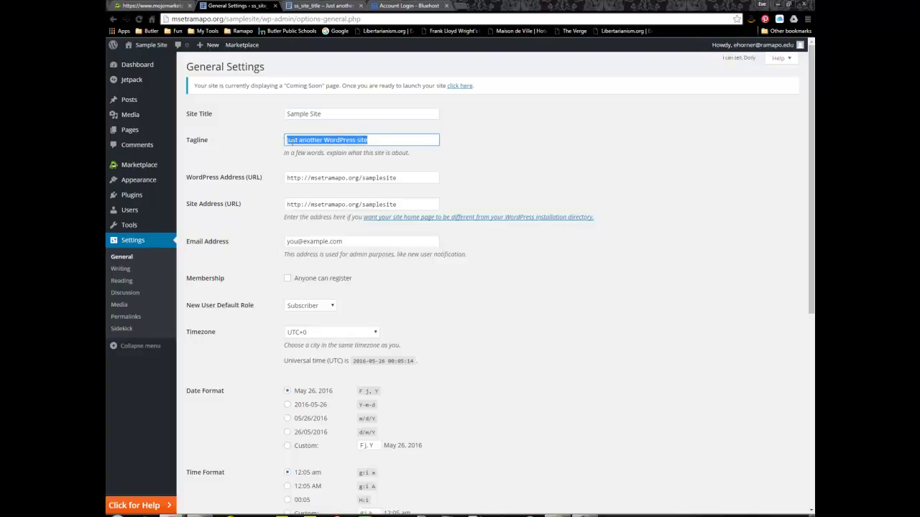
{"action": "type", "text": "M"}
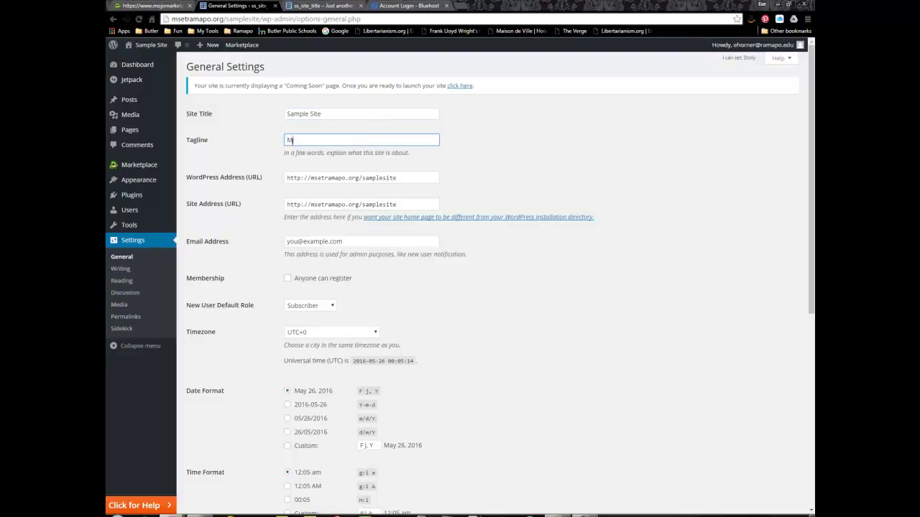
{"action": "type", "text": "SET Ramapo College"}
{"action": "left_click", "coordinate": [397, 180]}
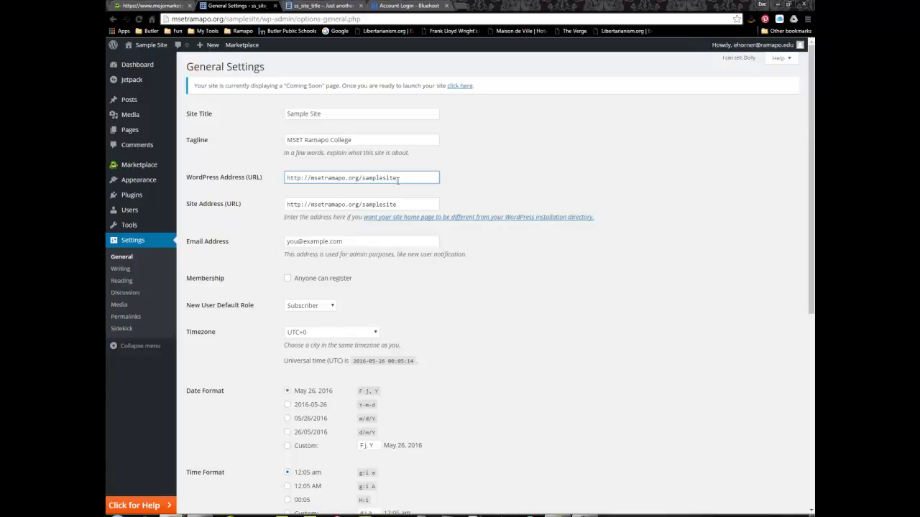
Replace the placeholder admin email address with your own email address
{"action": "left_click", "coordinate": [352, 240]}
{"action": "left_click_drag", "start_coordinate": [352, 240], "coordinate": [264, 244]}
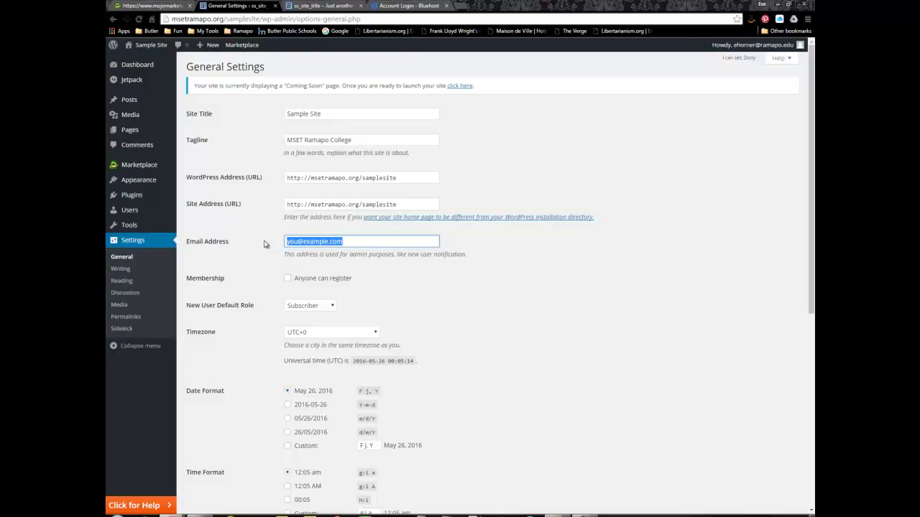
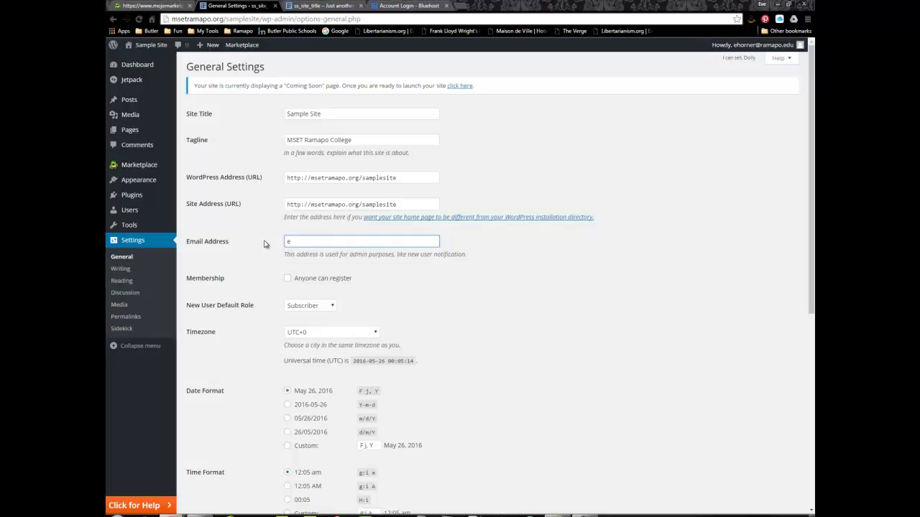
Set the timezone to New York and save the general settings
{"action": "scroll", "coordinate": [376, 292], "scroll_direction": "down", "scroll_amount": 3}
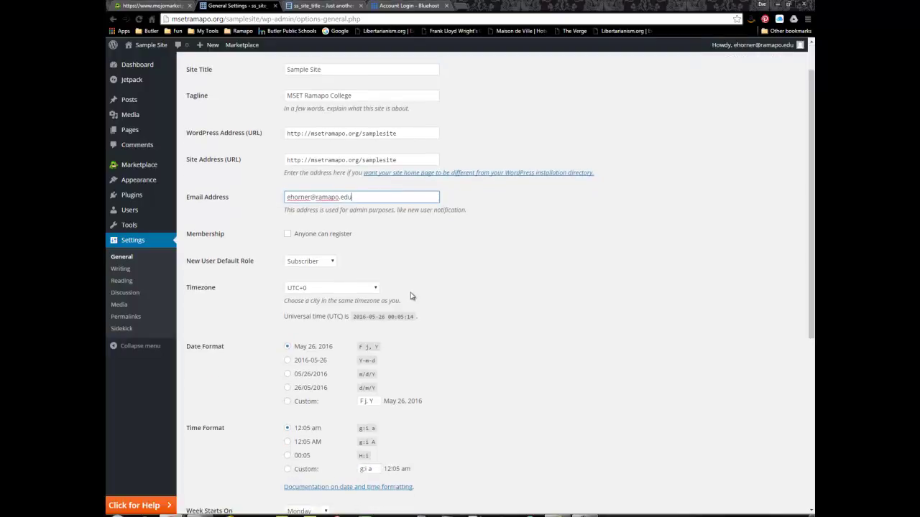
{"action": "scroll", "coordinate": [412, 296], "scroll_direction": "down", "scroll_amount": 1}
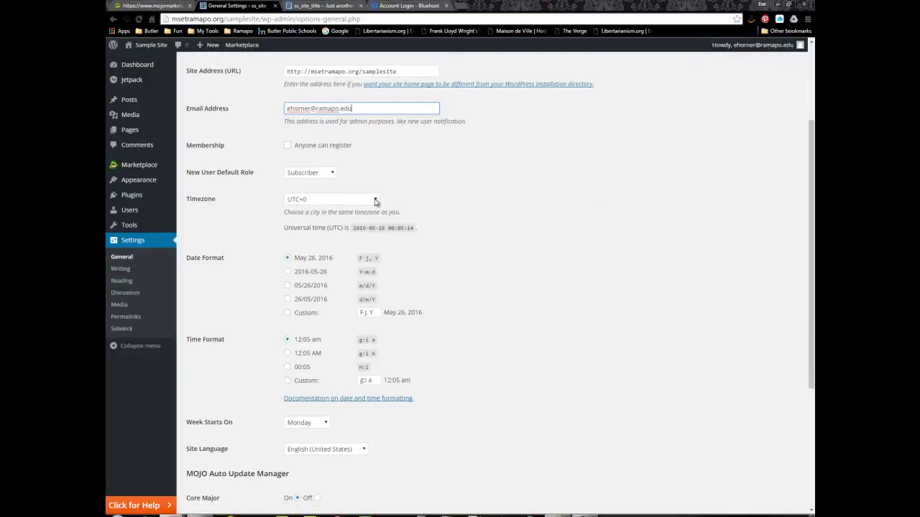
{"action": "left_click", "coordinate": [375, 199]}
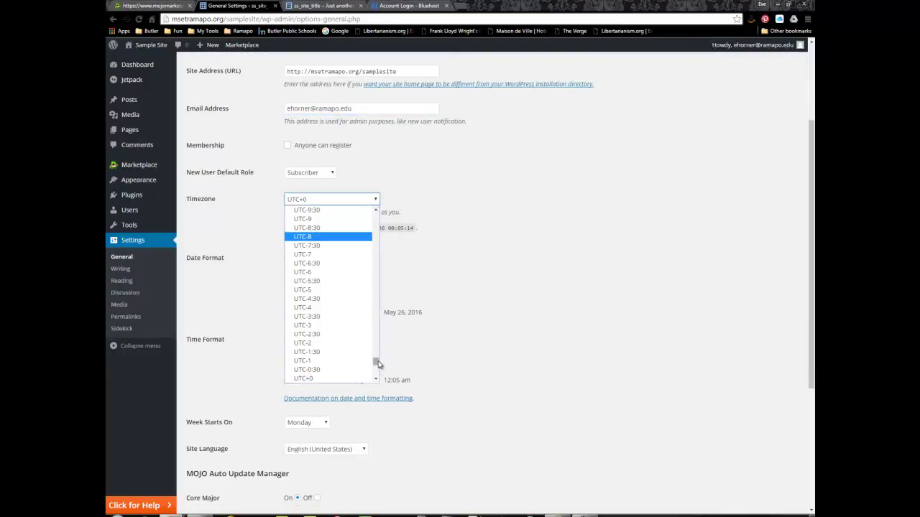
{"action": "left_click_drag", "start_coordinate": [378, 364], "coordinate": [370, 267]}
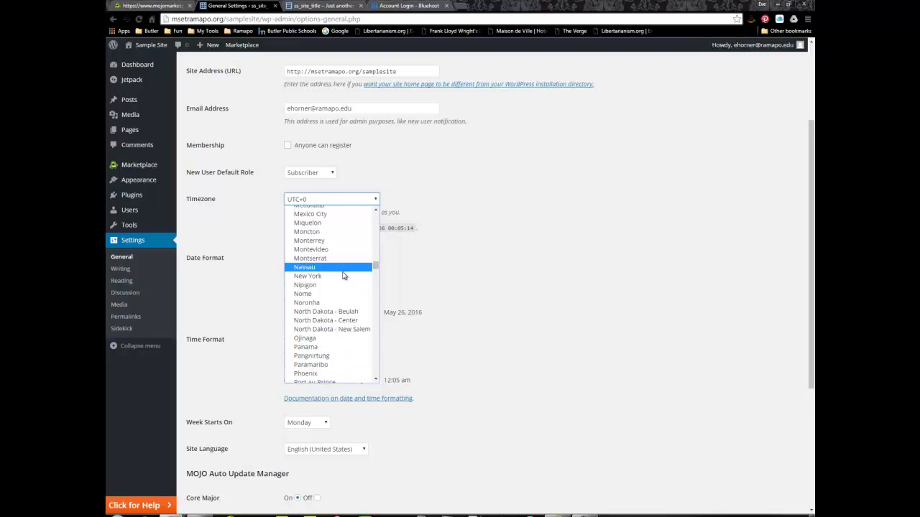
{"action": "left_click", "coordinate": [342, 277]}
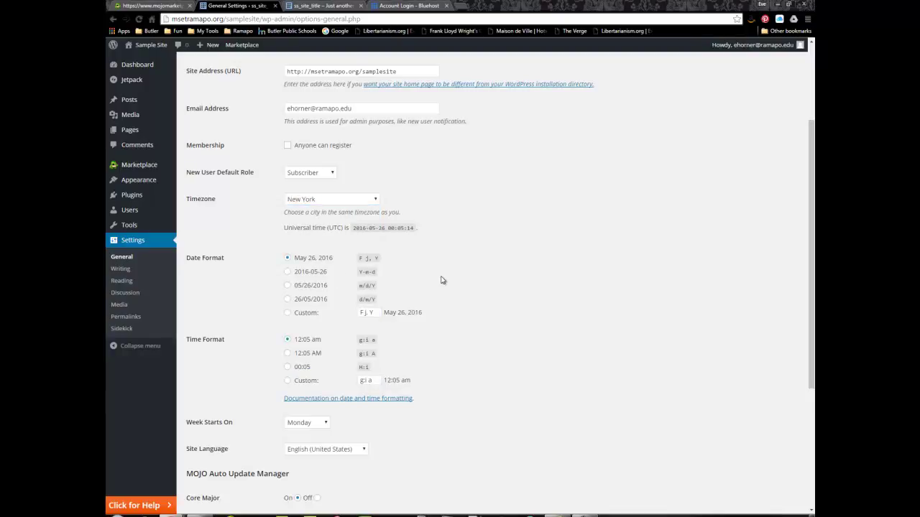
{"action": "scroll", "coordinate": [442, 280], "scroll_direction": "down", "scroll_amount": 2}
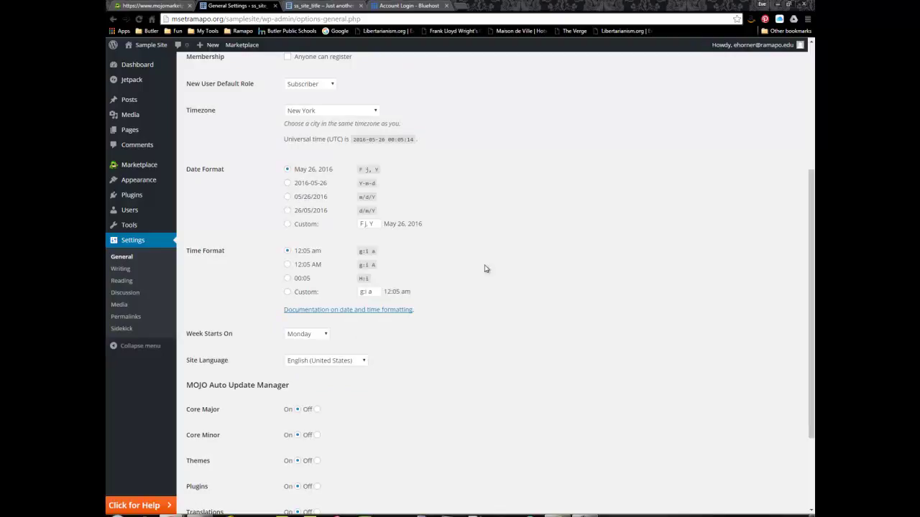
{"action": "scroll", "coordinate": [486, 274], "scroll_direction": "down", "scroll_amount": 3}
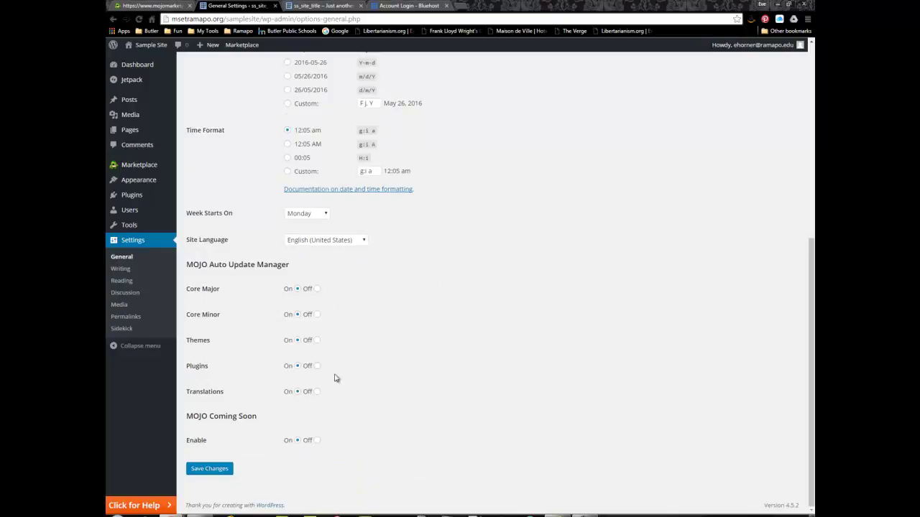
{"action": "left_click", "coordinate": [216, 474]}
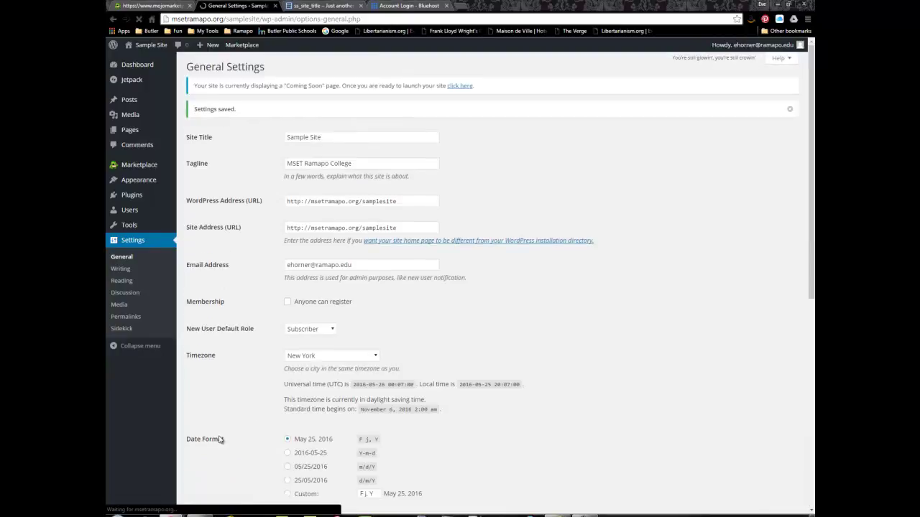
In Discussion settings, turn off link notifications and comments on new articles
{"action": "left_click", "coordinate": [120, 281]}
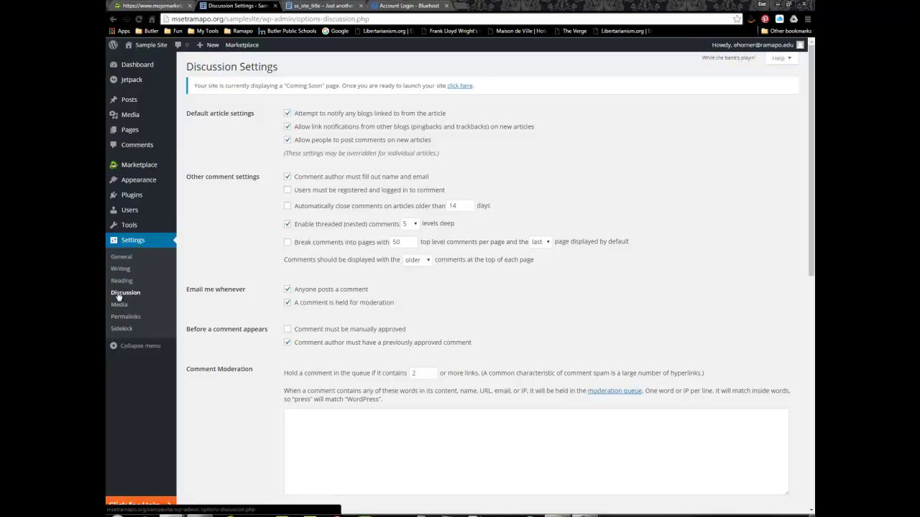
{"action": "left_click_drag", "start_coordinate": [195, 113], "coordinate": [254, 114]}
{"action": "left_click", "coordinate": [287, 114]}
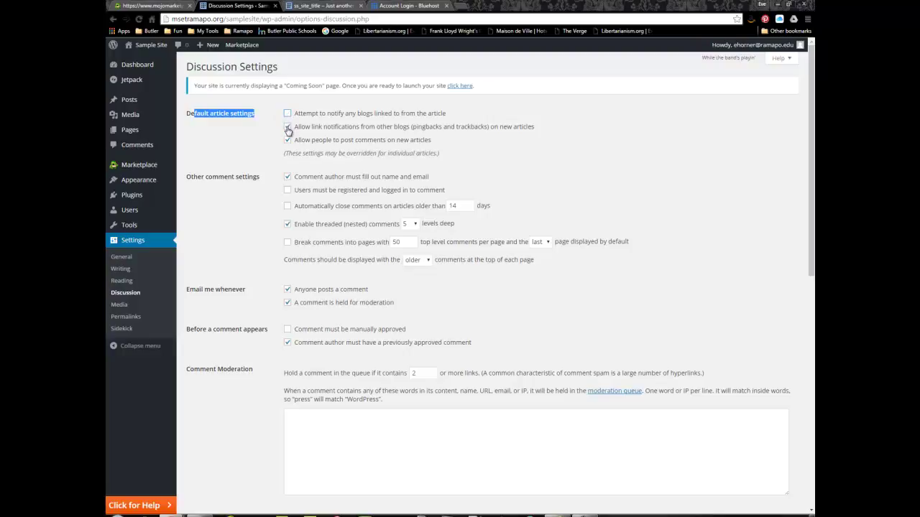
{"action": "left_click", "coordinate": [287, 126]}
{"action": "left_click", "coordinate": [287, 141]}
Keep logged-in commenting required, require manual comment approval, and save the discussion settings
{"action": "left_click_drag", "start_coordinate": [191, 177], "coordinate": [256, 177]}
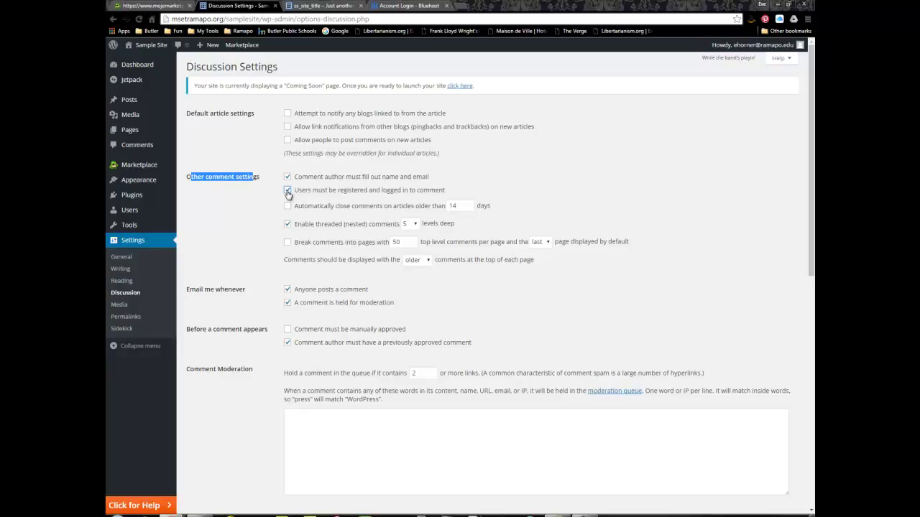
{"action": "left_click", "coordinate": [288, 191]}
{"action": "left_click", "coordinate": [287, 189]}
{"action": "left_click", "coordinate": [287, 331]}
{"action": "left_click", "coordinate": [288, 341]}
{"action": "left_click", "coordinate": [237, 188]}
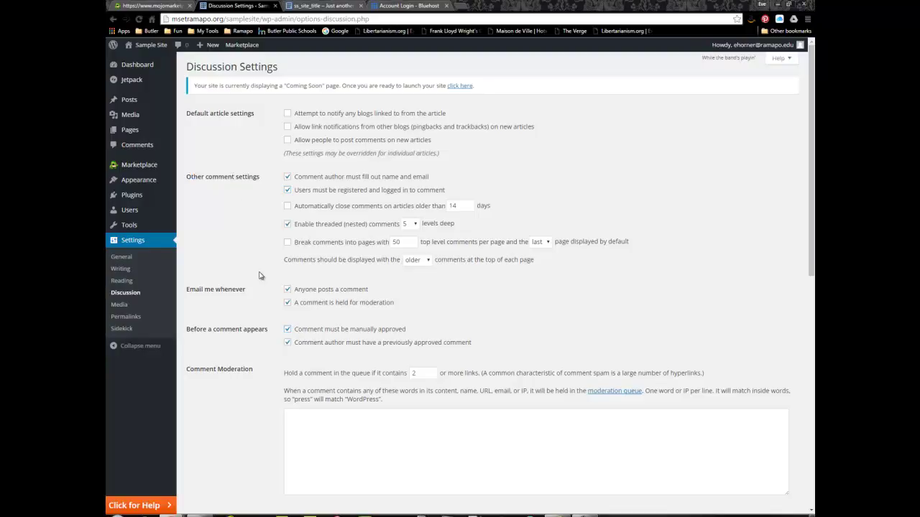
{"action": "scroll", "coordinate": [260, 275], "scroll_direction": "down", "scroll_amount": 4}
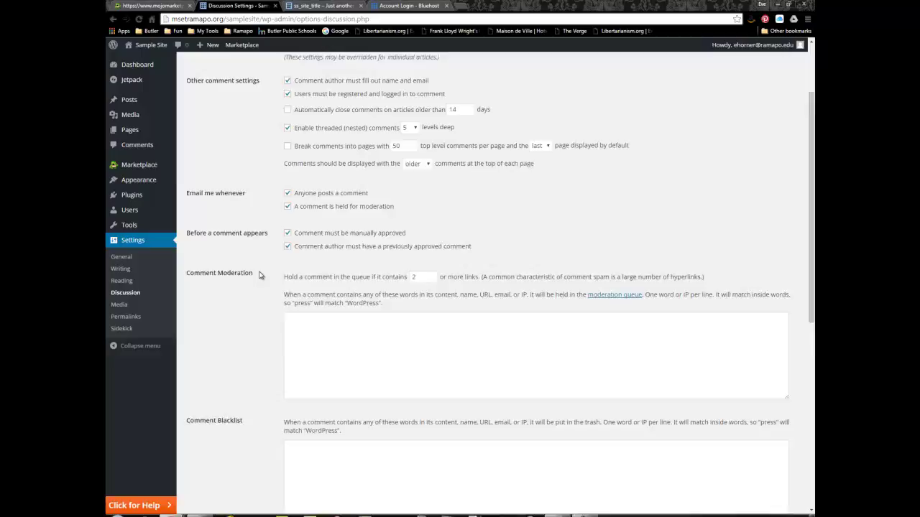
{"action": "scroll", "coordinate": [260, 275], "scroll_direction": "down", "scroll_amount": 6}
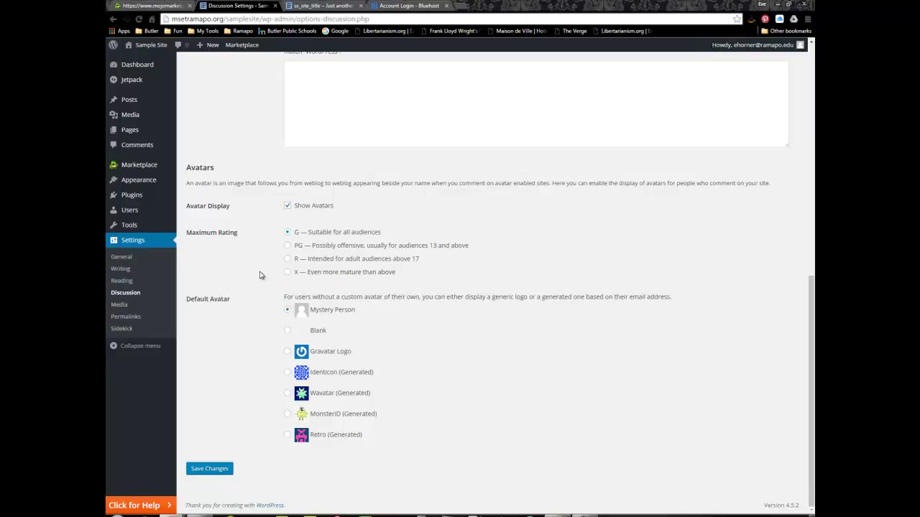
{"action": "left_click", "coordinate": [210, 468]}
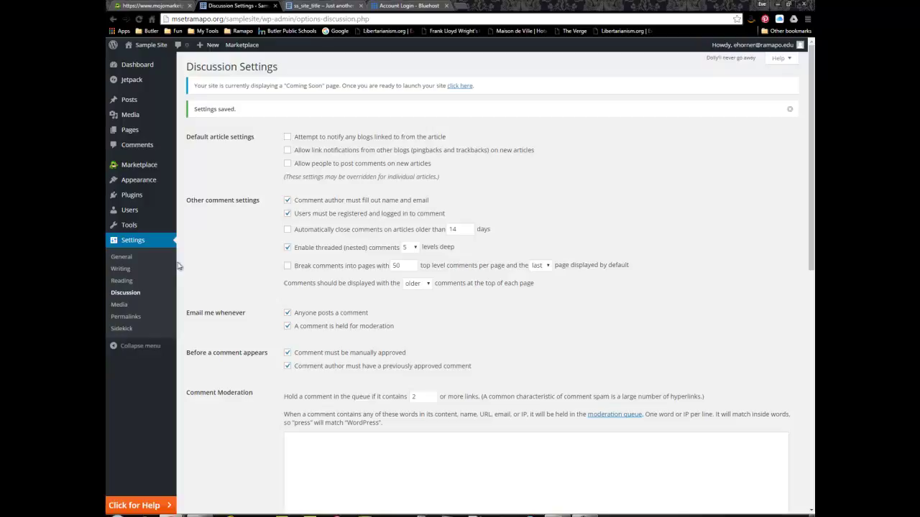
Move the default Hello world! post to the Trash
{"action": "left_click", "coordinate": [129, 107]}
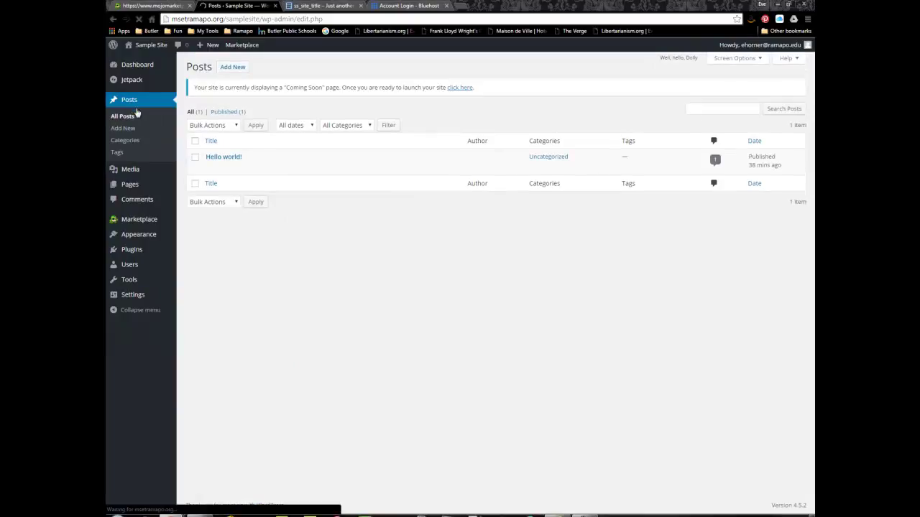
{"action": "left_click", "coordinate": [316, 6]}
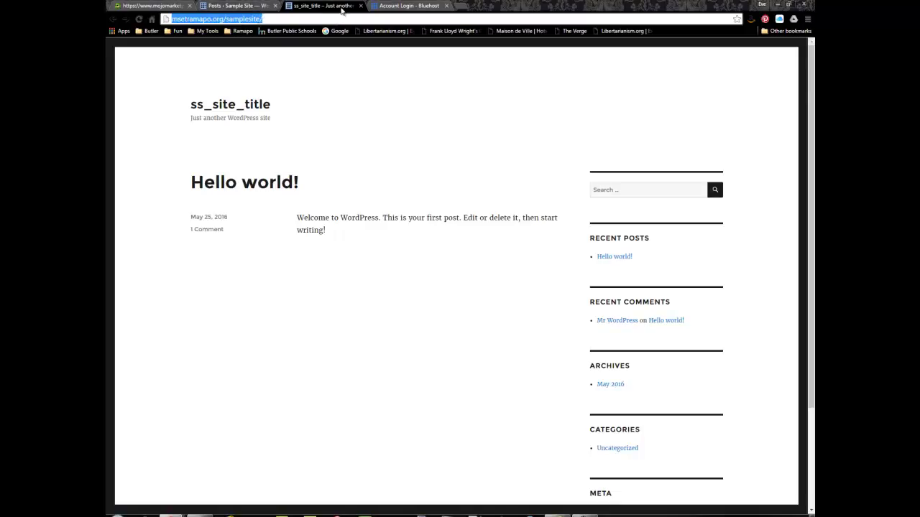
{"action": "left_click", "coordinate": [241, 6]}
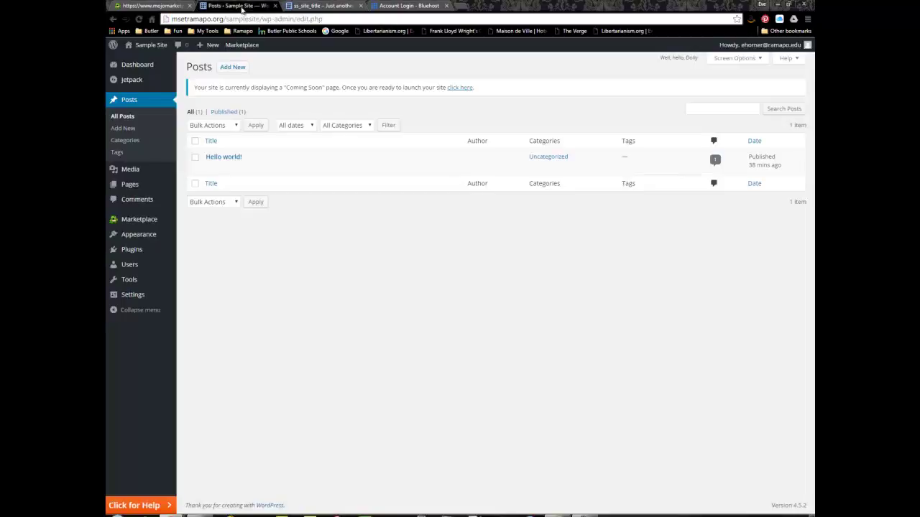
{"action": "mouse_move", "coordinate": [226, 172]}
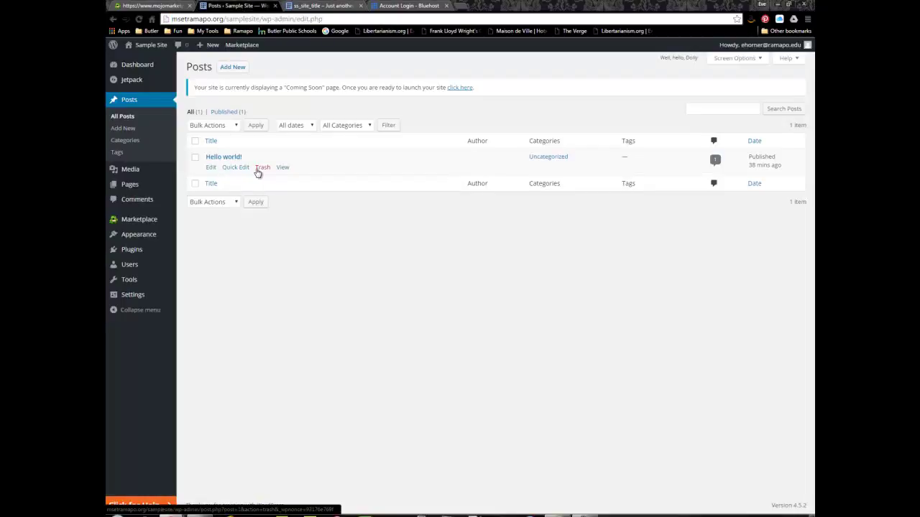
{"action": "left_click", "coordinate": [260, 167]}
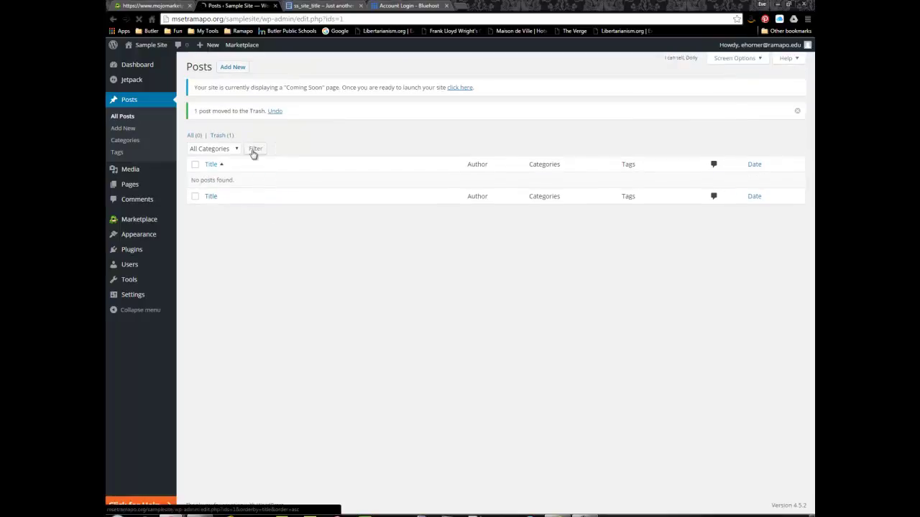
Empty the post Trash to permanently delete Hello world!
{"action": "left_click", "coordinate": [220, 135]}
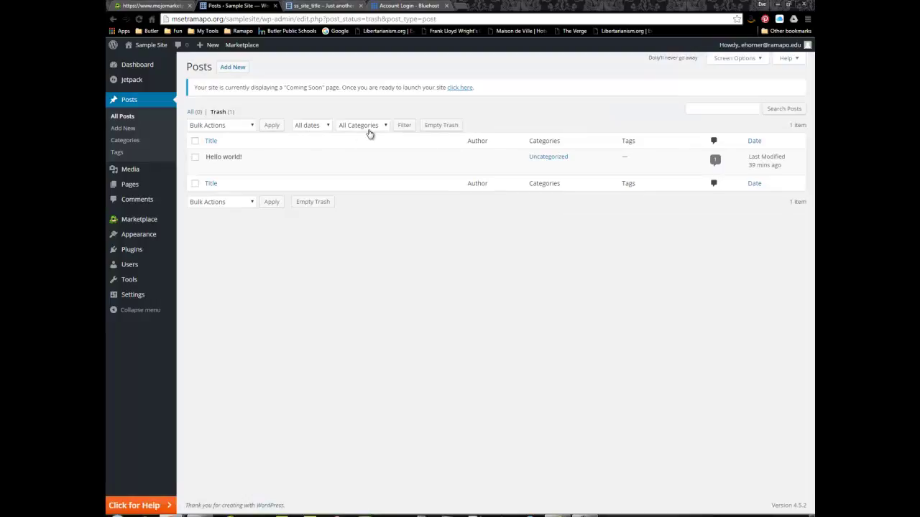
{"action": "left_click", "coordinate": [434, 129]}
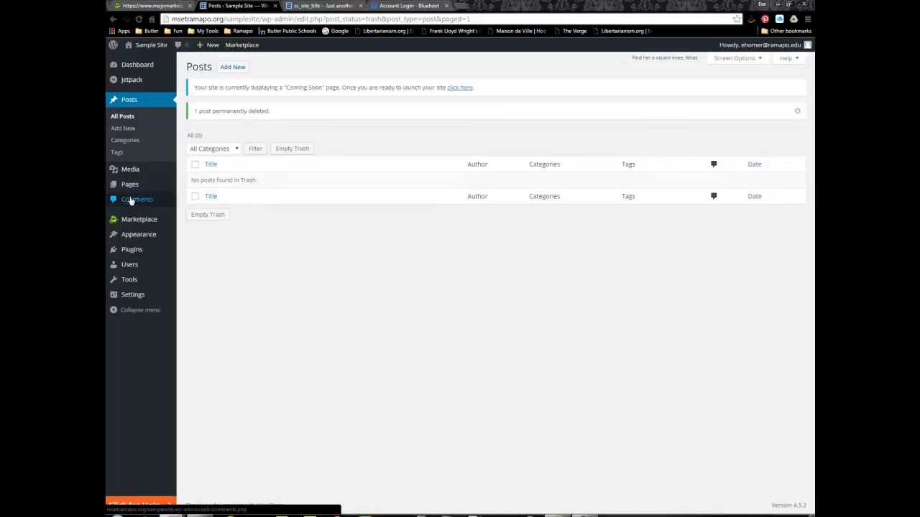
{"action": "mouse_move", "coordinate": [133, 192]}
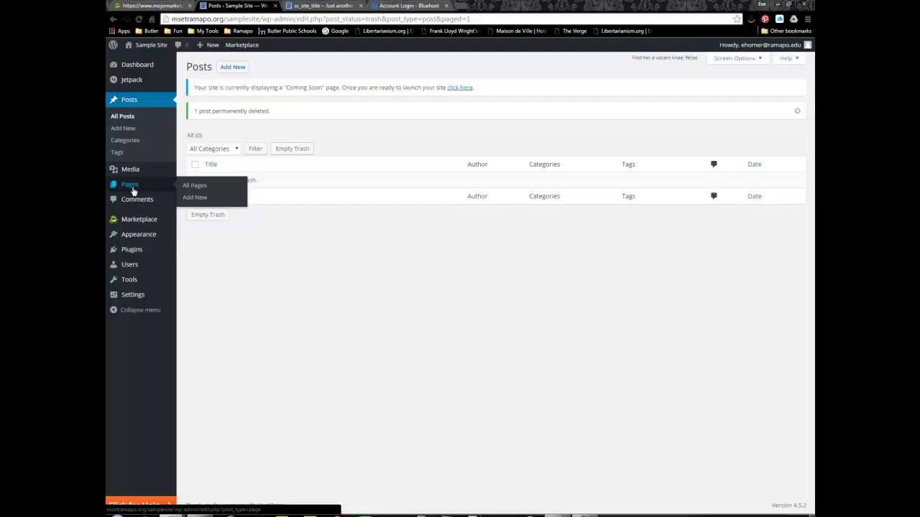
Trash the default Sample Page from the Pages list
{"action": "left_click", "coordinate": [132, 188]}
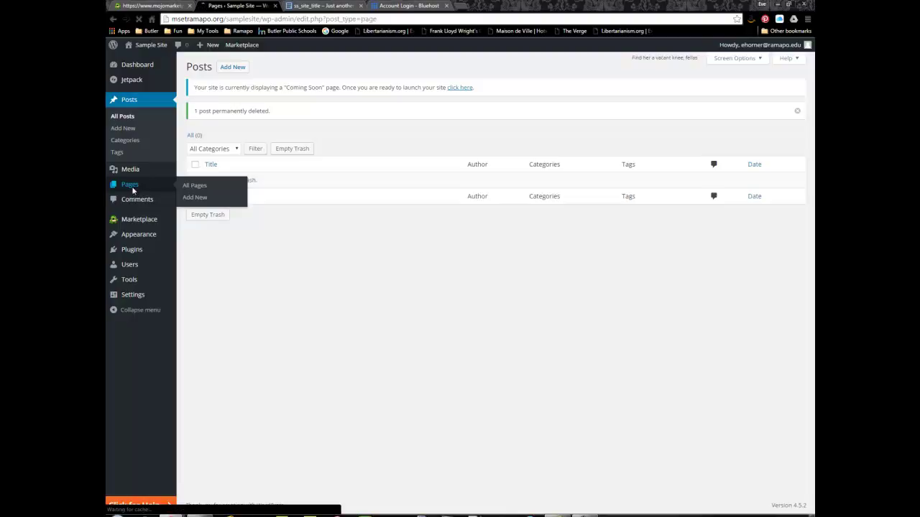
{"action": "left_click", "coordinate": [214, 153]}
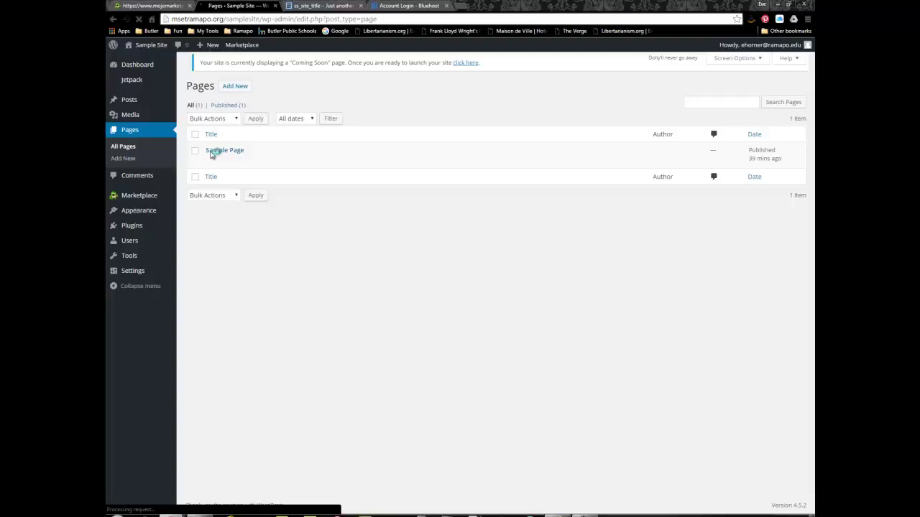
{"action": "mouse_move", "coordinate": [222, 158]}
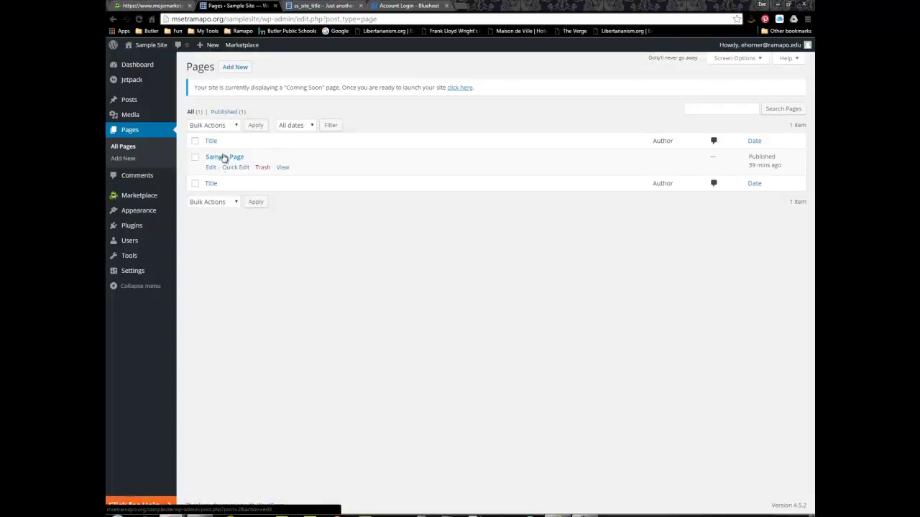
{"action": "left_click", "coordinate": [262, 168]}
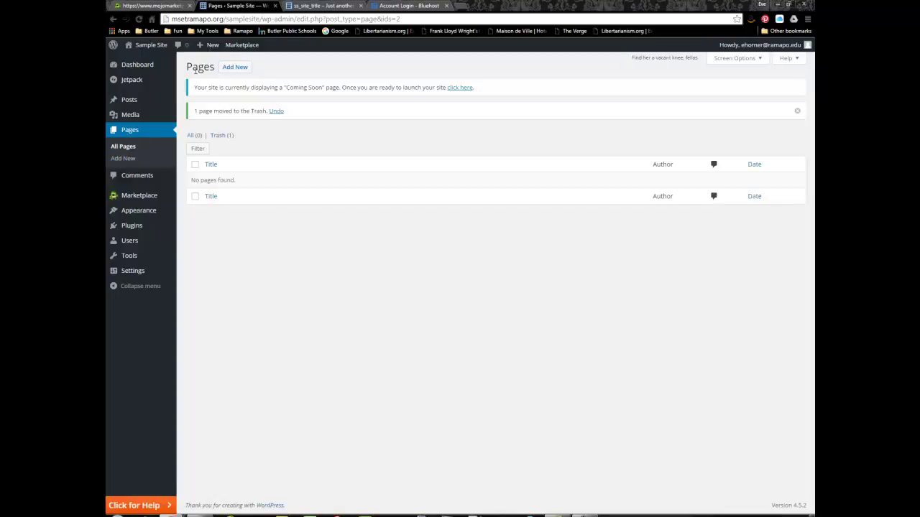
Create and publish a page titled 'Home' with the body text 'Home Page.'
{"action": "left_click", "coordinate": [234, 70]}
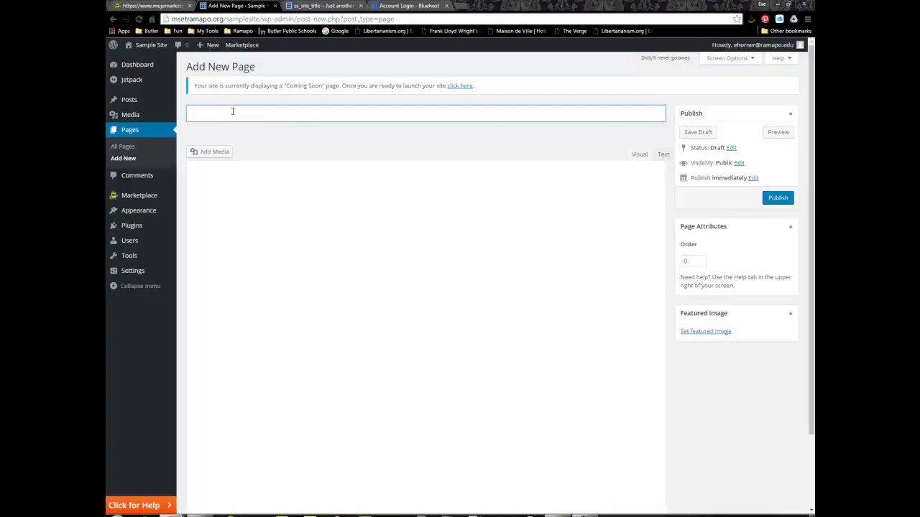
{"action": "type", "text": "Home"}
{"action": "left_click", "coordinate": [242, 191]}
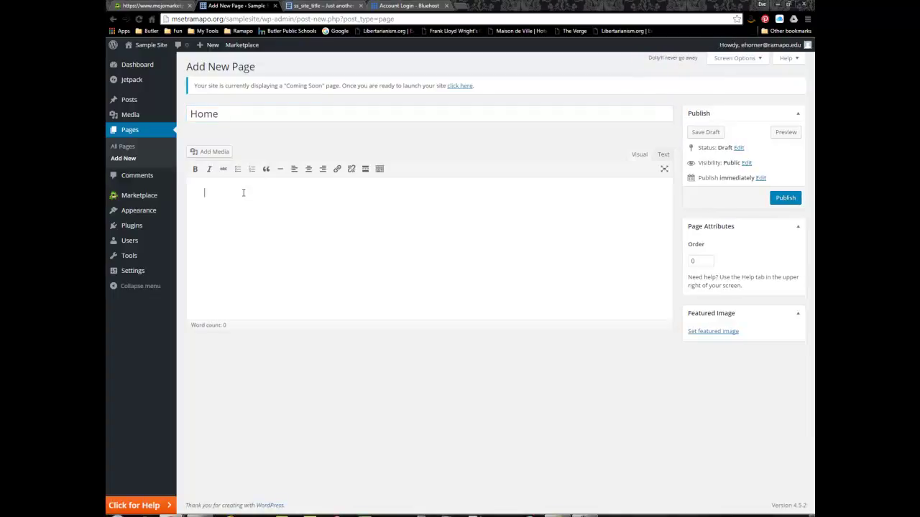
{"action": "type", "text": "Home Page."}
{"action": "left_click", "coordinate": [787, 200]}
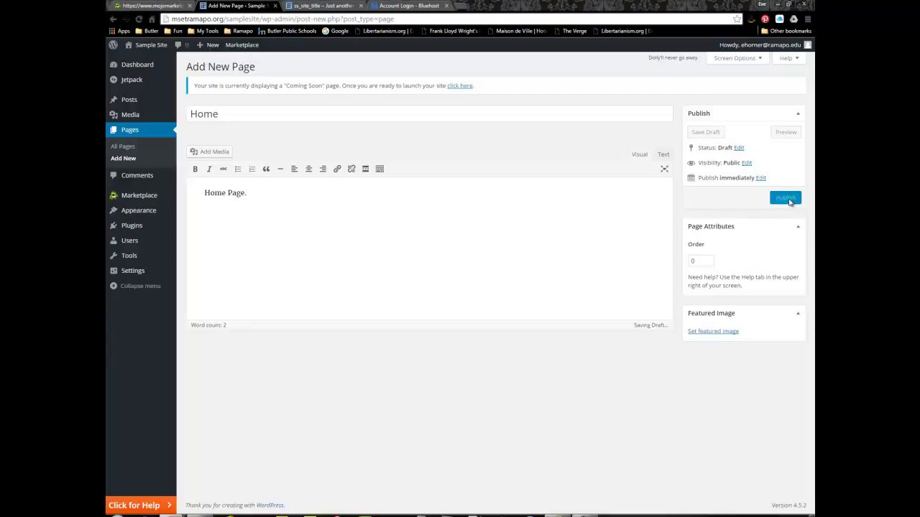
{"action": "left_click", "coordinate": [787, 200]}
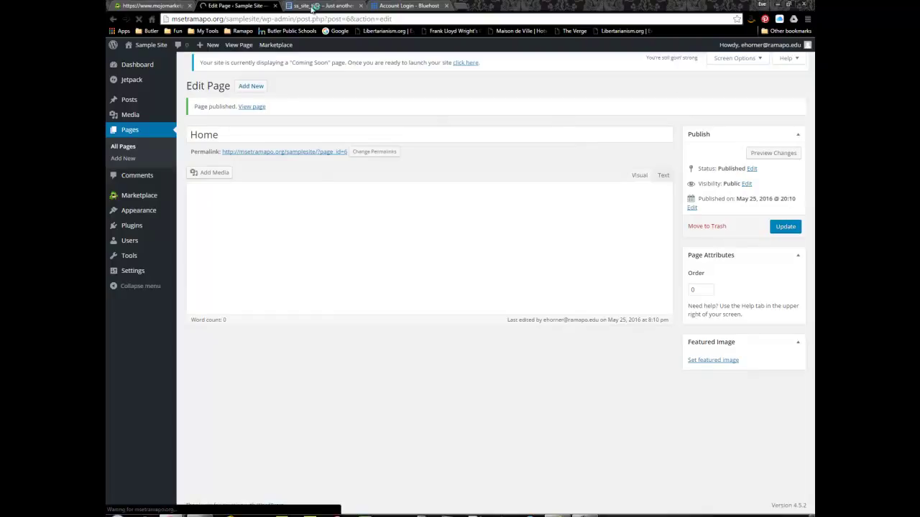
{"action": "left_click", "coordinate": [319, 6]}
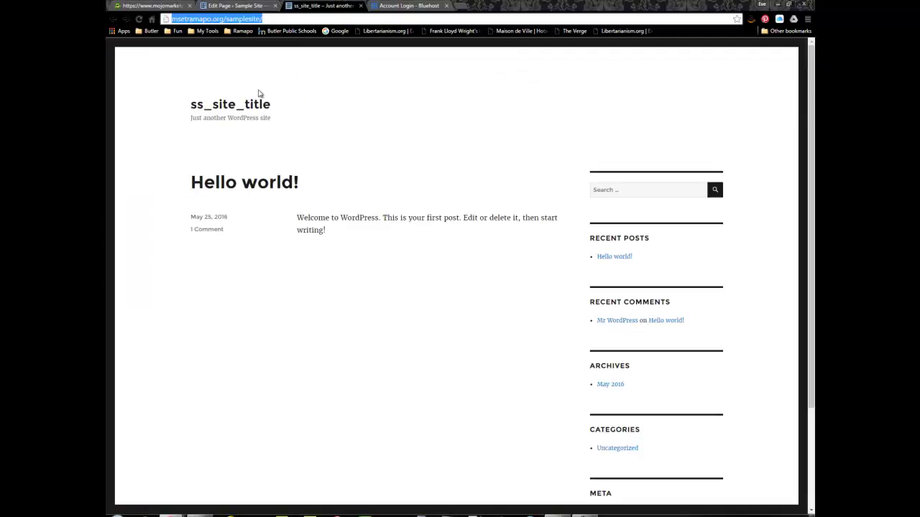
{"action": "left_click", "coordinate": [244, 6]}
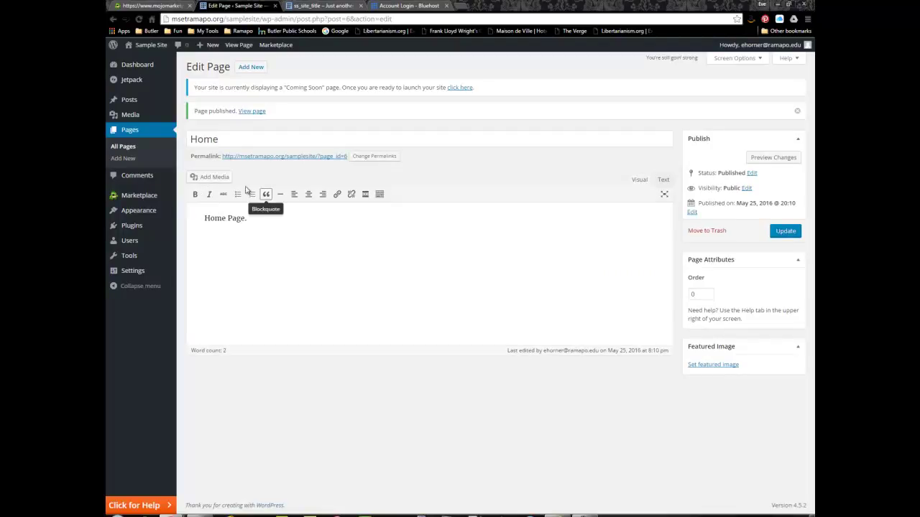
In Reading settings, make the front page display the static Home page and save
{"action": "mouse_move", "coordinate": [133, 273]}
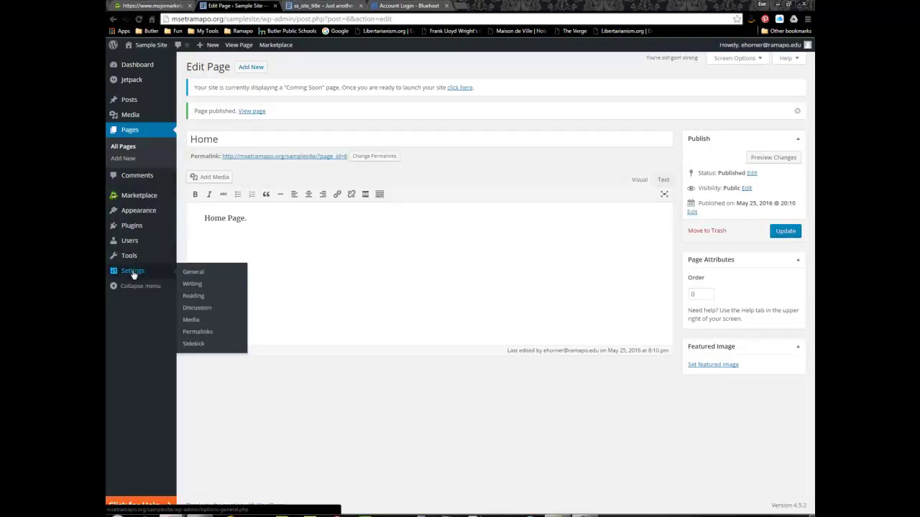
{"action": "left_click", "coordinate": [192, 273]}
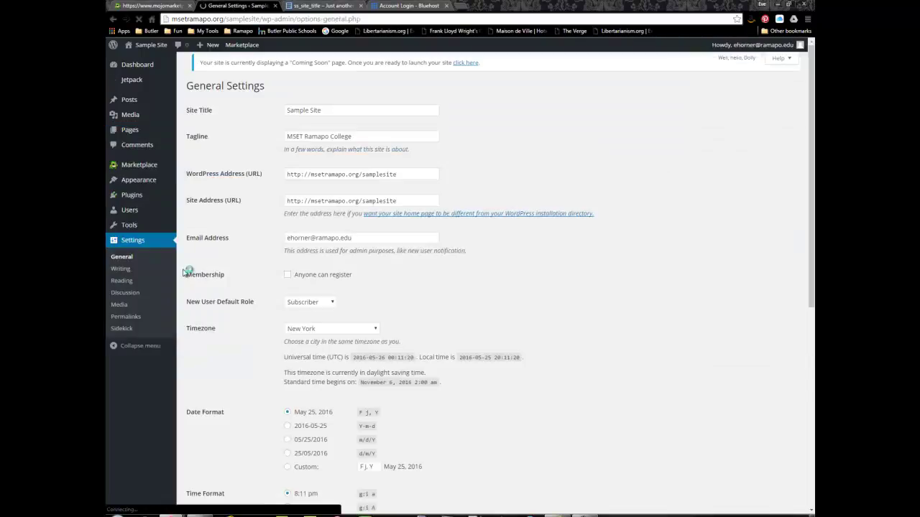
{"action": "left_click", "coordinate": [120, 287]}
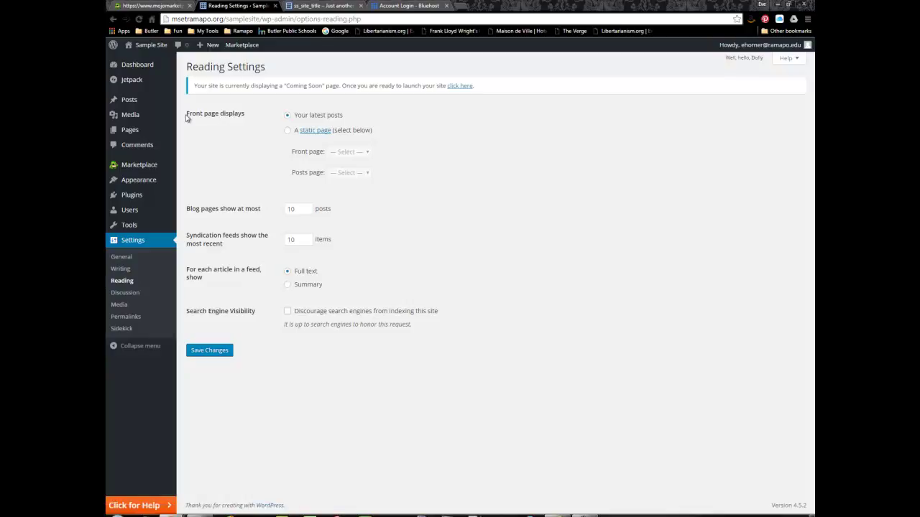
{"action": "left_click_drag", "start_coordinate": [186, 114], "coordinate": [247, 113]}
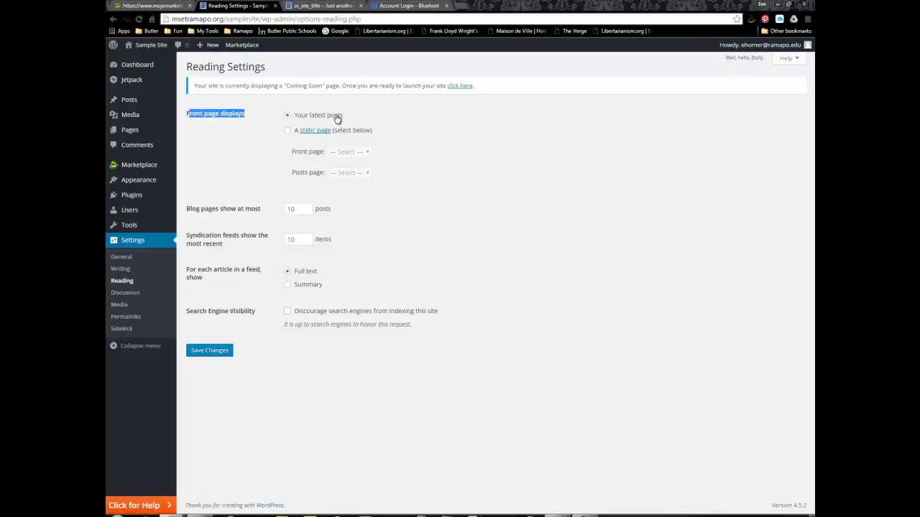
{"action": "left_click", "coordinate": [287, 132]}
{"action": "left_click", "coordinate": [362, 153]}
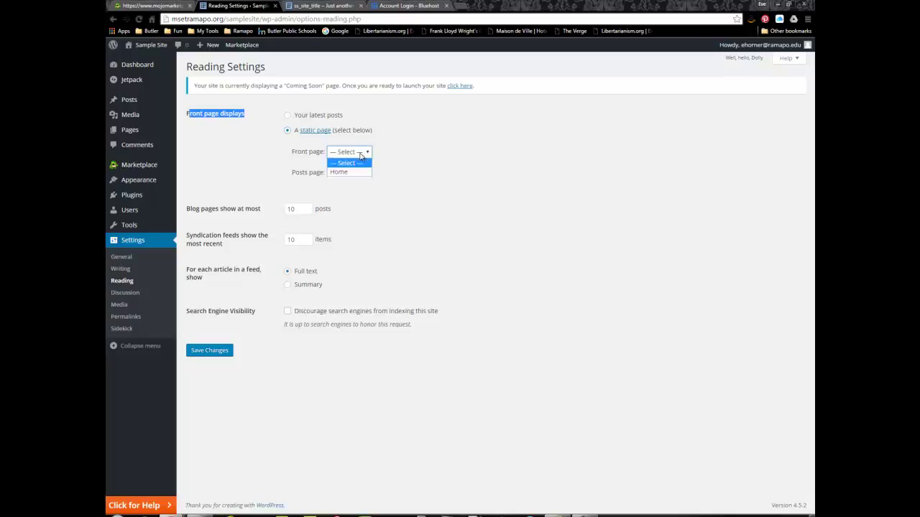
{"action": "left_click", "coordinate": [349, 173]}
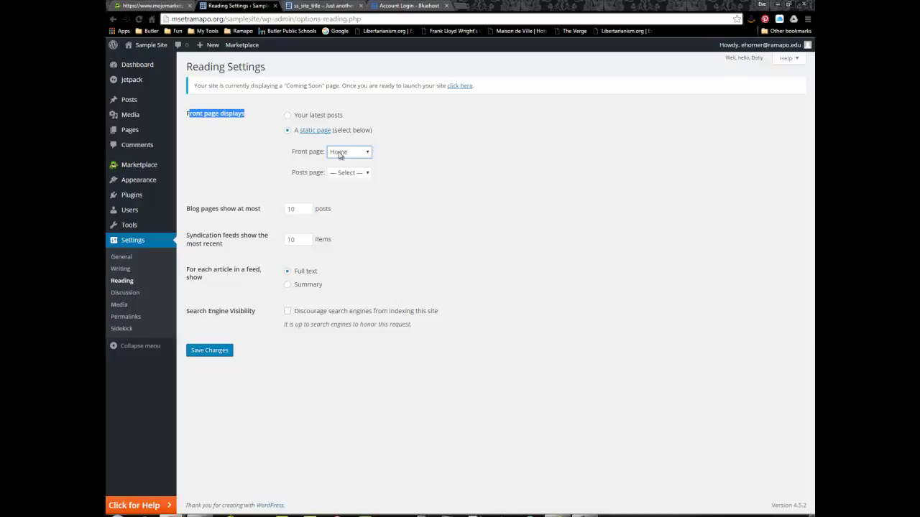
{"action": "left_click", "coordinate": [209, 353]}
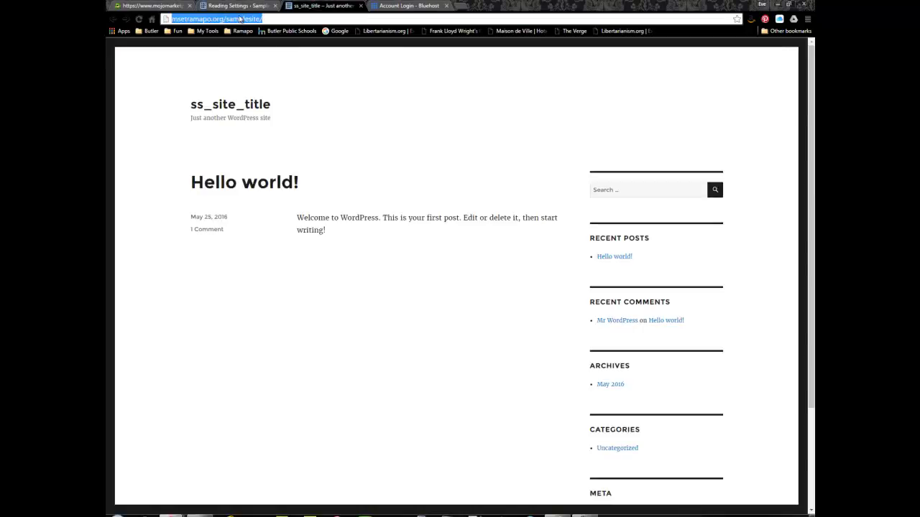
Close the old live-site, Bluehost and Mojo Marketplace browser tabs
{"action": "left_click", "coordinate": [361, 6]}
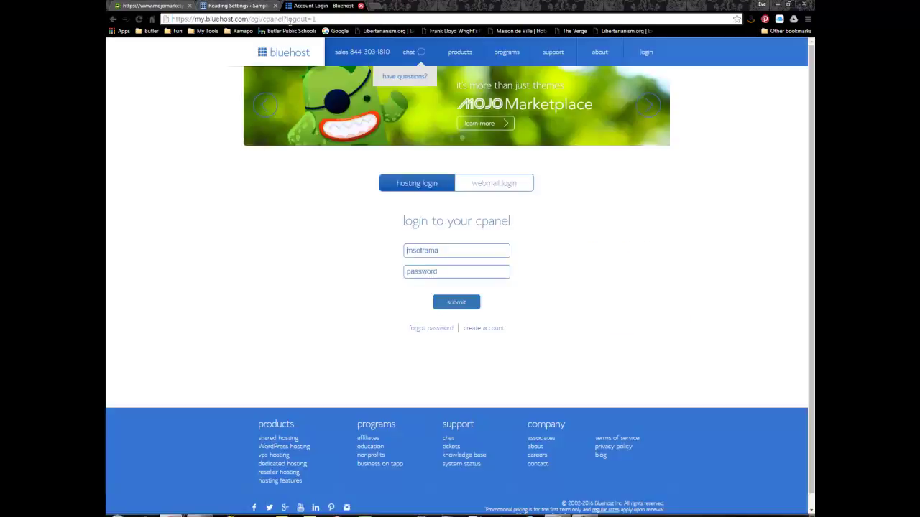
{"action": "left_click", "coordinate": [364, 6]}
{"action": "left_click", "coordinate": [189, 6]}
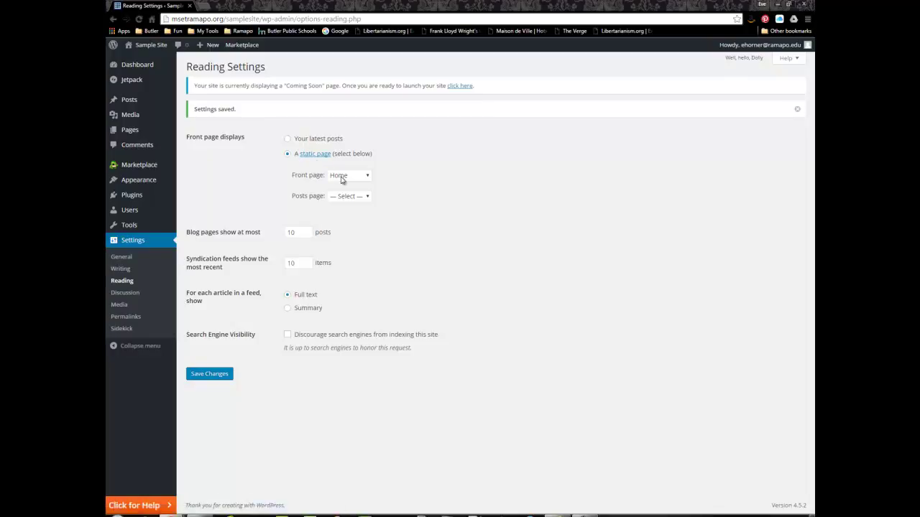
Visit the live site to check the Home front page, then return to the Dashboard
{"action": "mouse_move", "coordinate": [150, 46]}
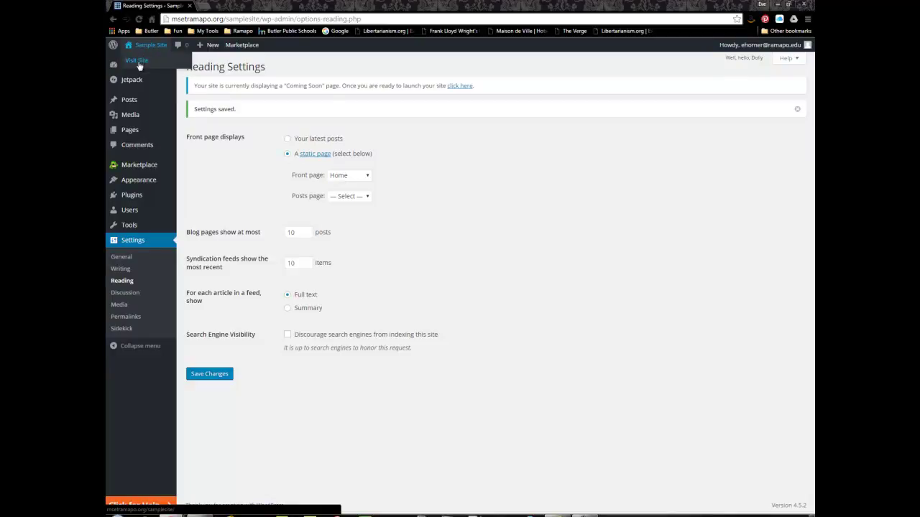
{"action": "left_click", "coordinate": [138, 62]}
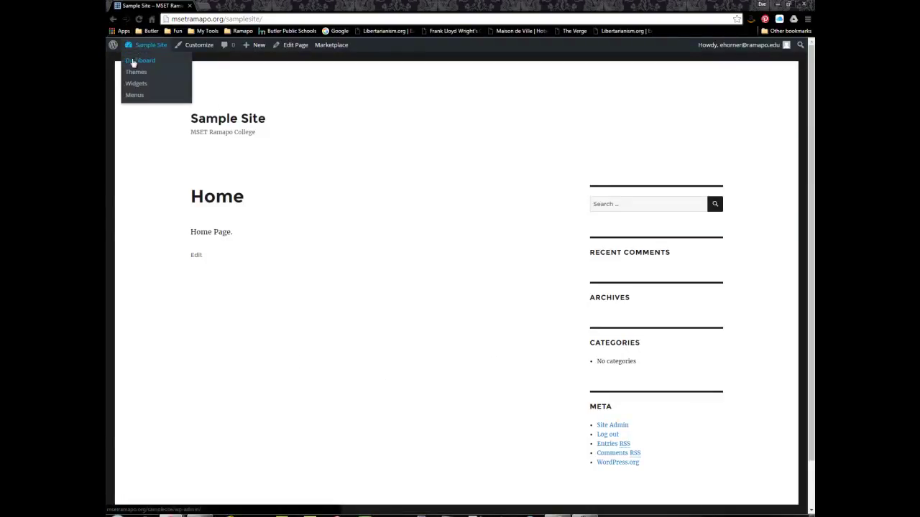
{"action": "left_click", "coordinate": [132, 65]}
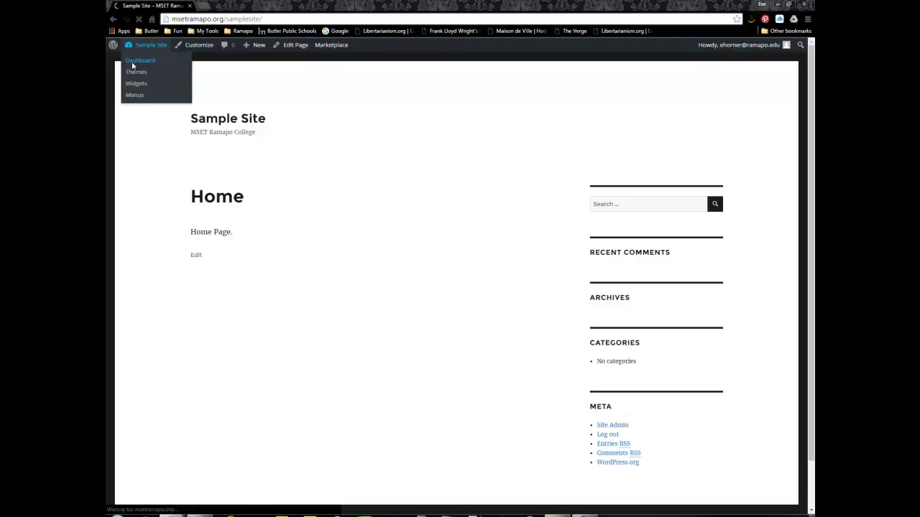